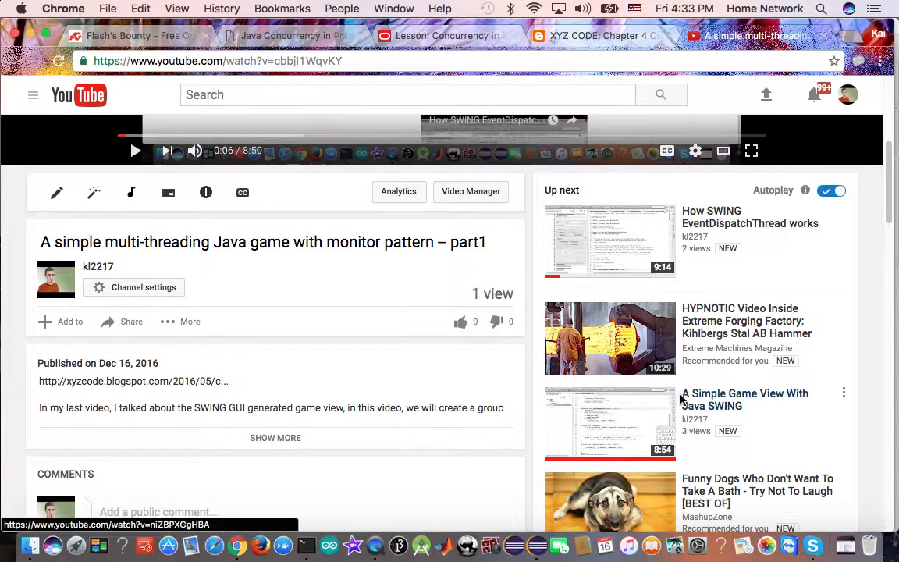
Resume Flash's Bounty, dismiss the Week 728 payday summary, and return to Eclipse
left_click(466, 545)
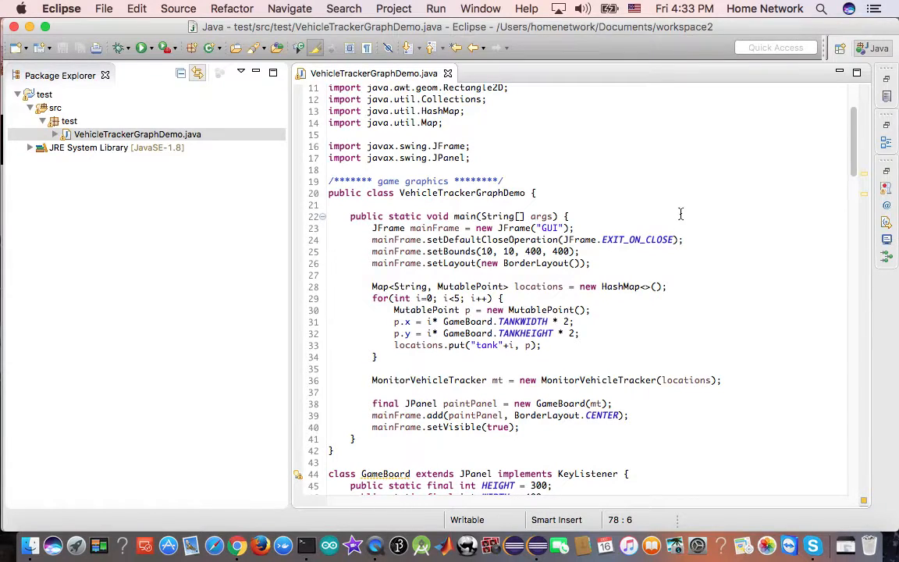
left_click(237, 545)
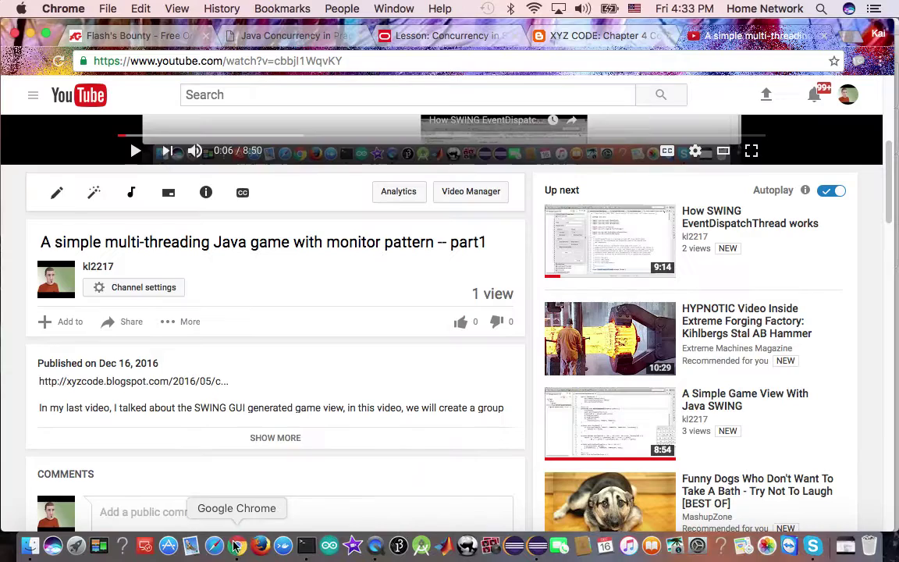
left_click(129, 35)
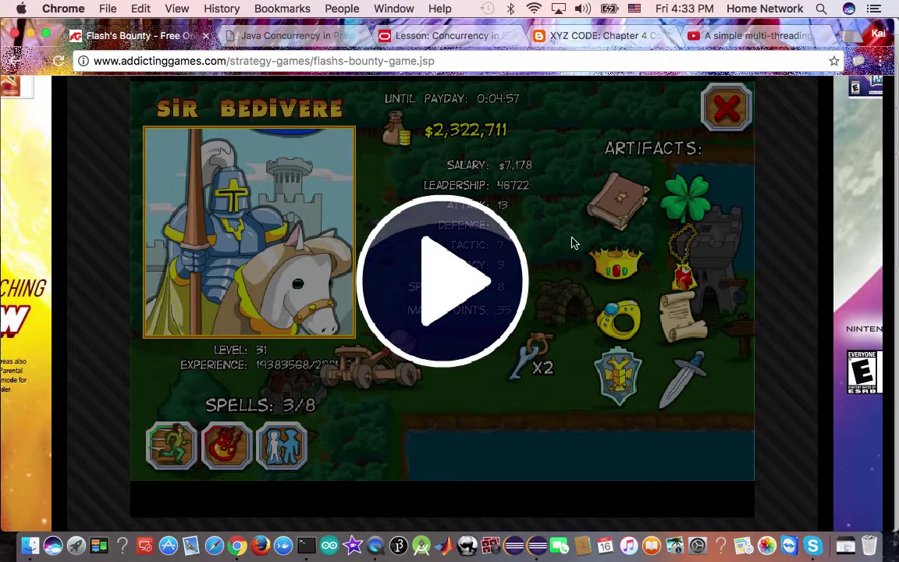
left_click(459, 173)
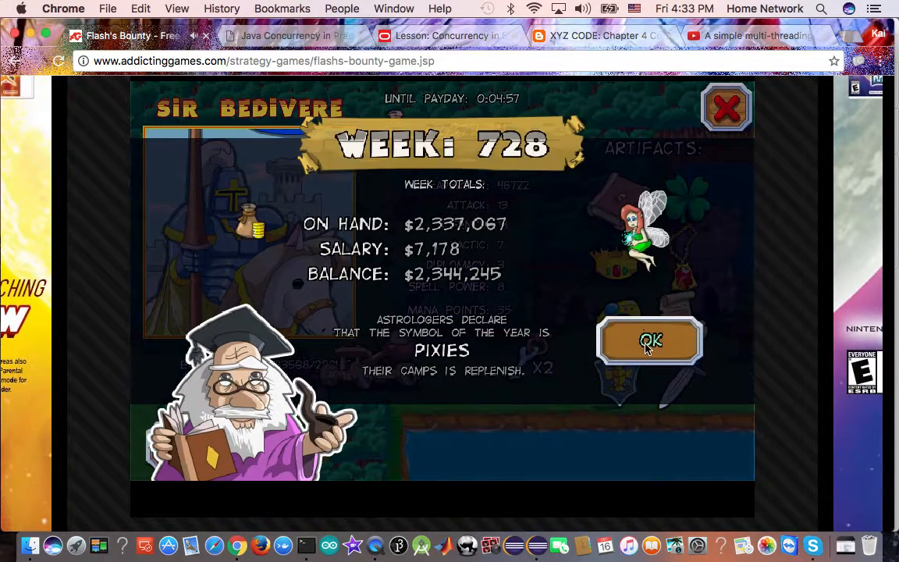
left_click(648, 346)
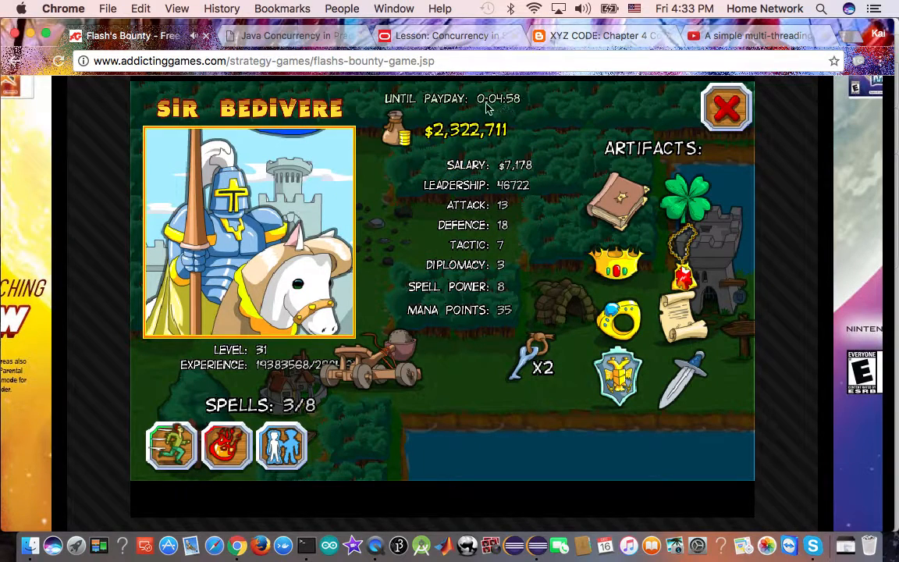
left_click(538, 547)
After mainFrame.setVisible(true), declare Thread updater = new Thread(new Runnable(){});
left_click(653, 170)
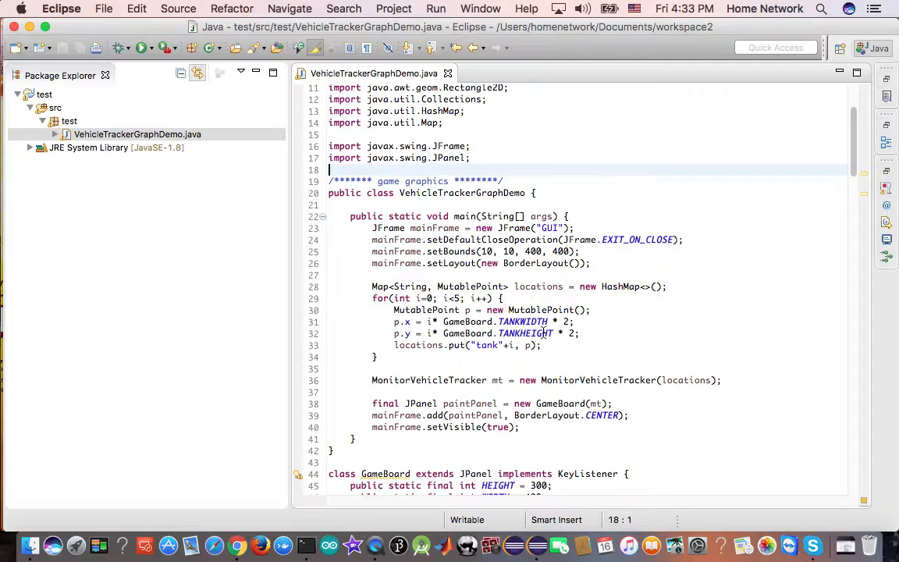
left_click(624, 427)
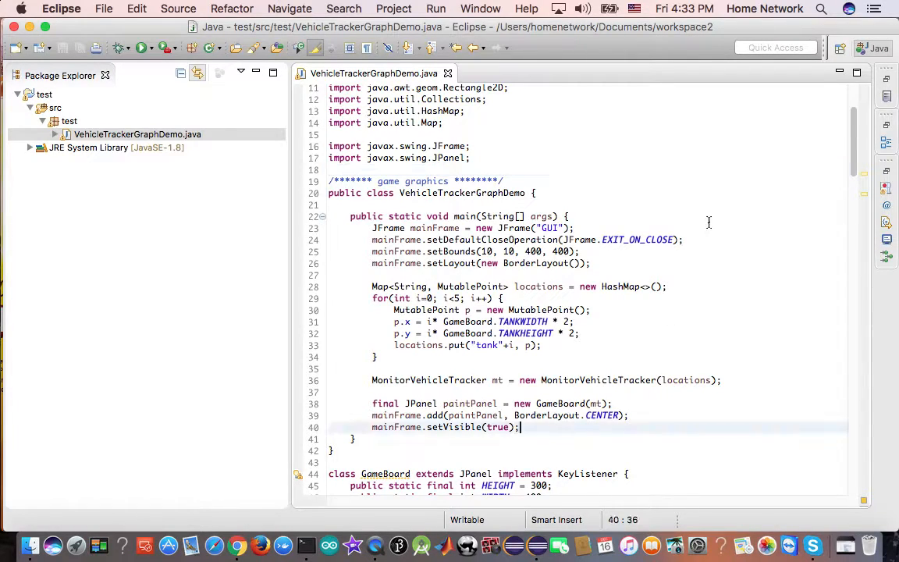
key("Return")
key("Return")
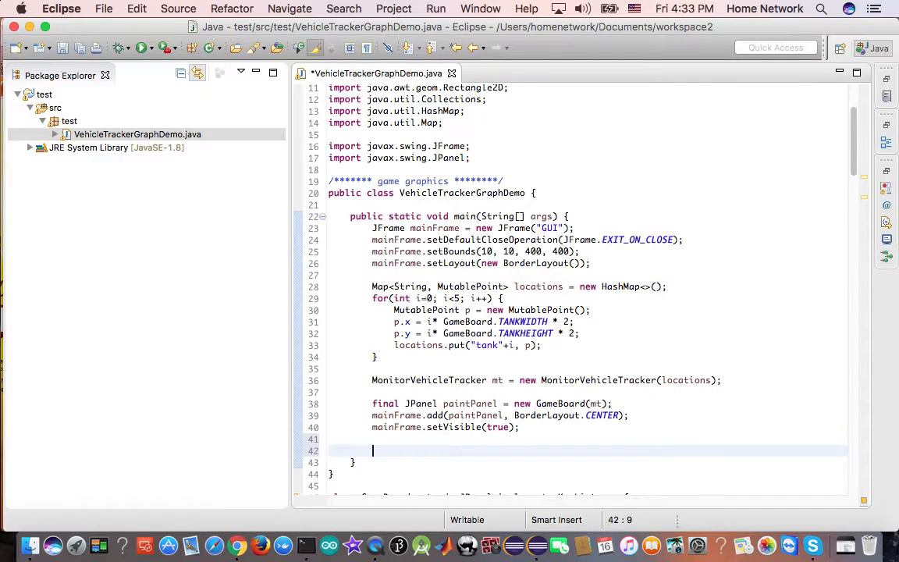
type("Thread")
type(" updater")
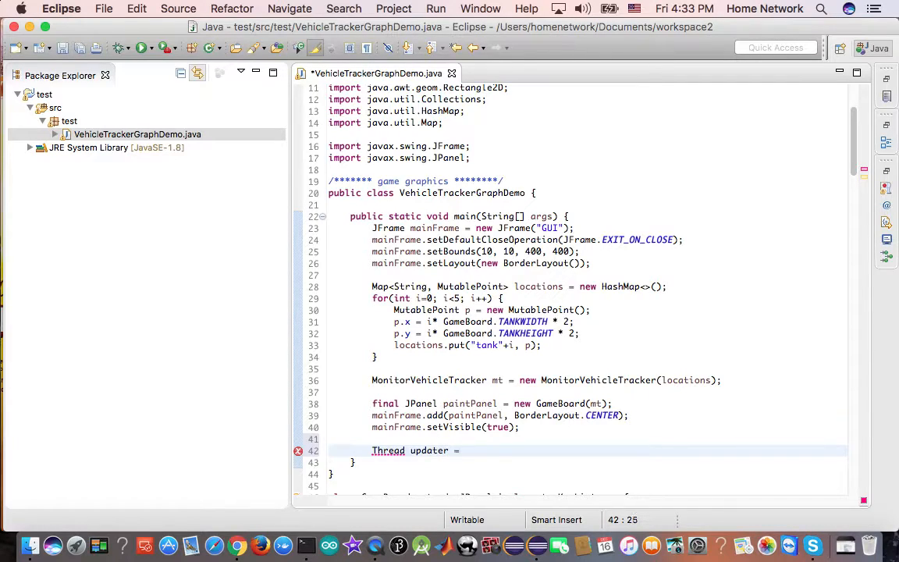
type(" = new Thread")
type("()")
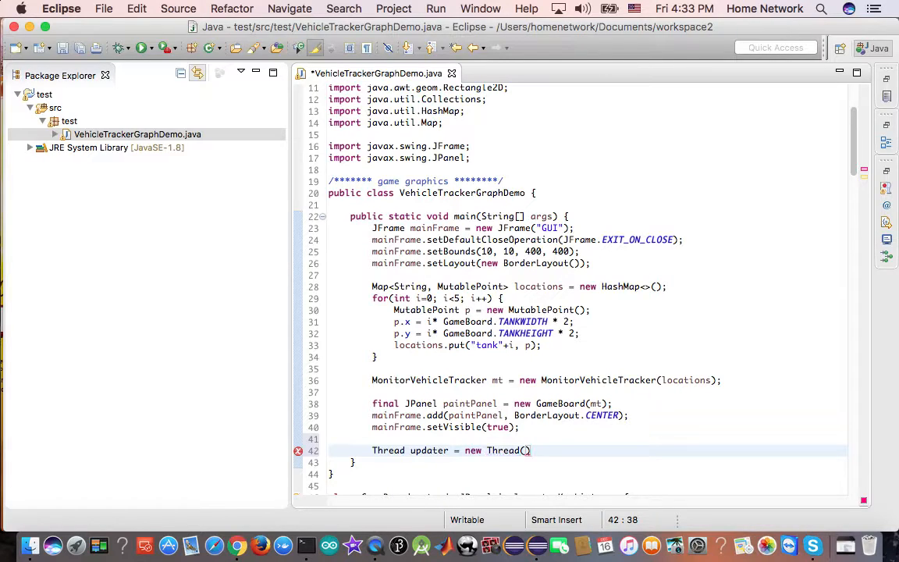
type(";")
key("Left")
key("Left")
type("ne")
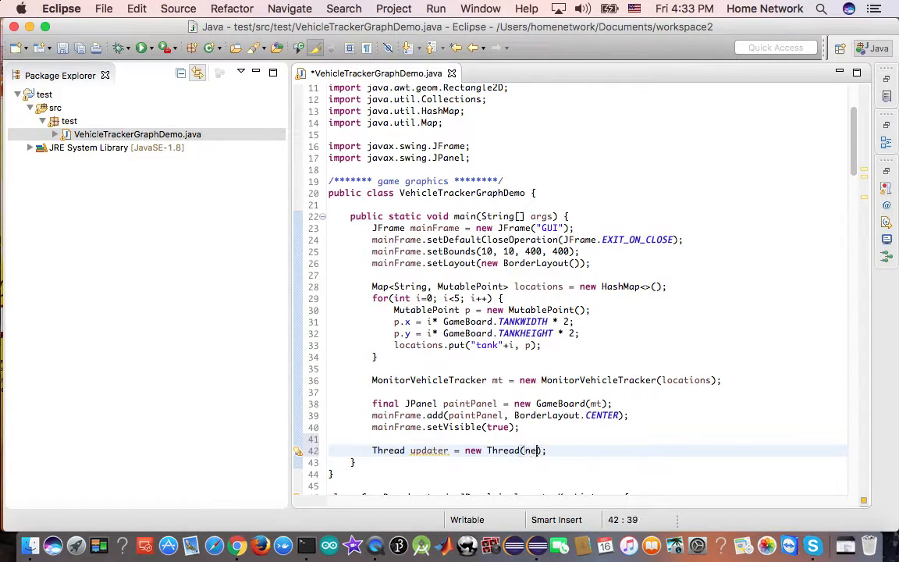
type("w Runn")
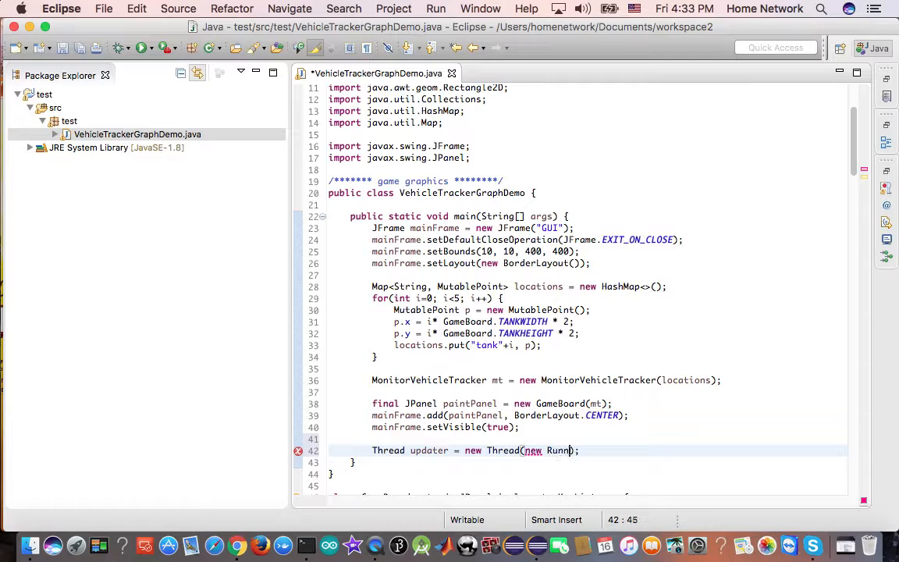
type("abl")
key("BackSpace")
key("BackSpace")
key("BackSpace")
type("able")
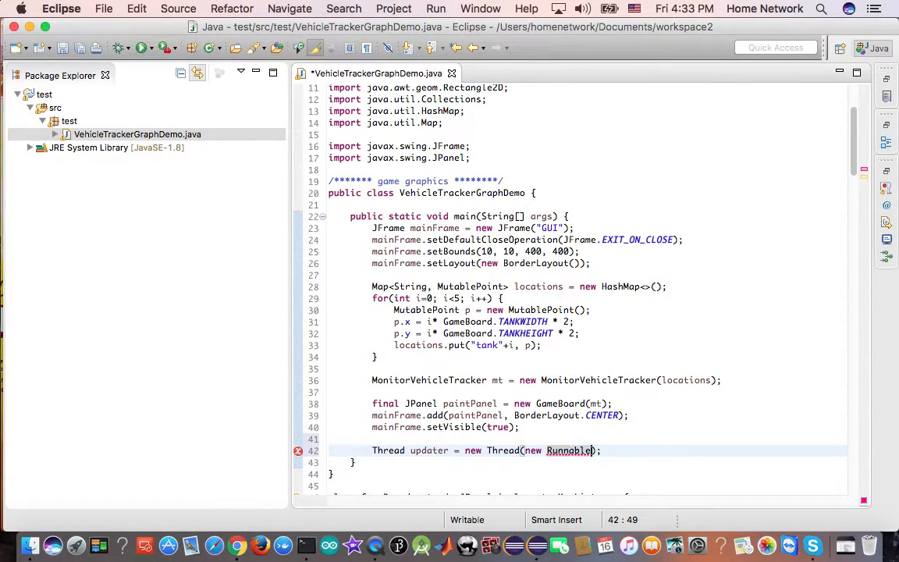
type("(){")
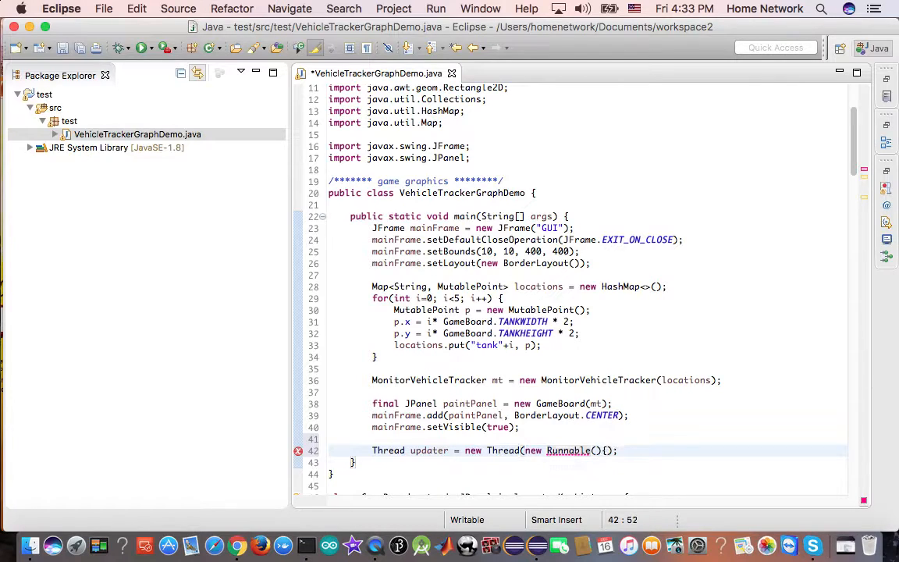
type("}")
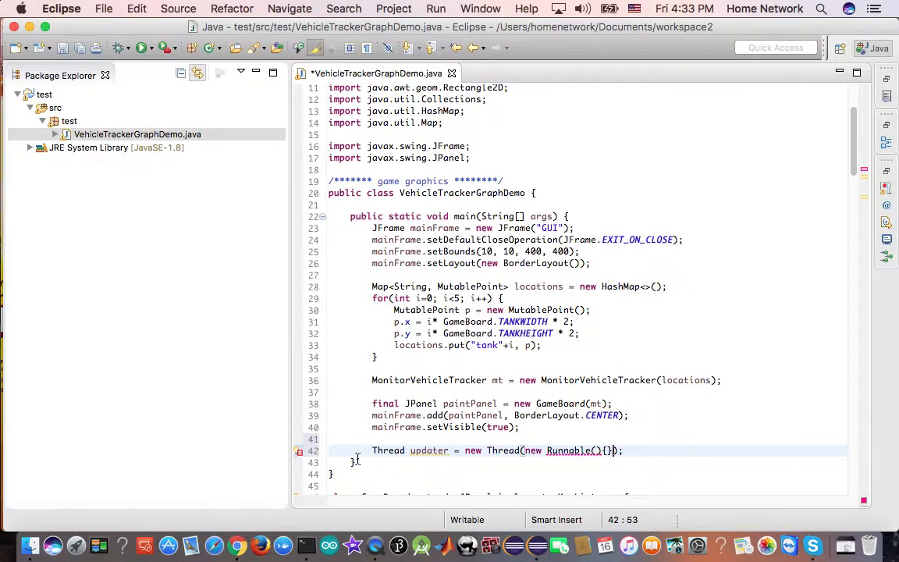
Use the 'Add unimplemented methods' quick fix to generate the run() stub
left_click(299, 452)
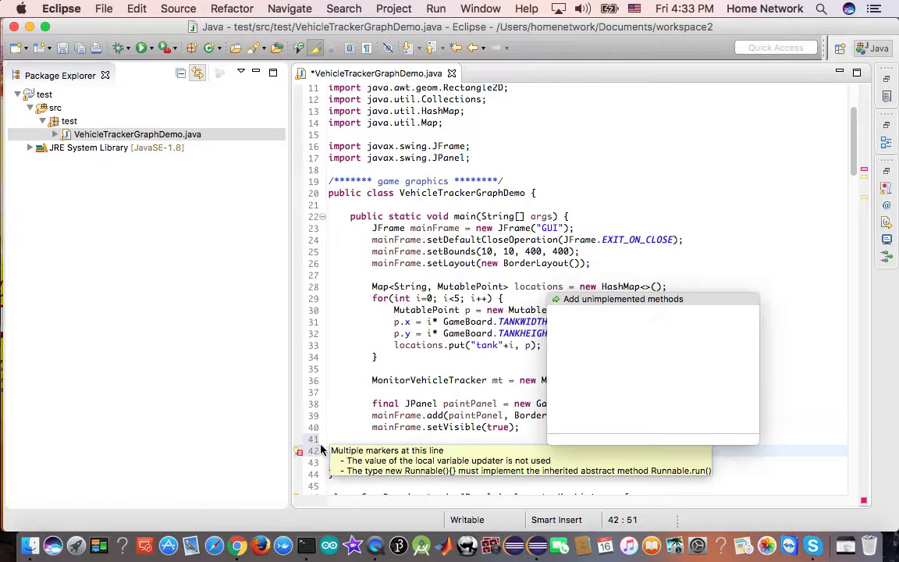
double_click(605, 302)
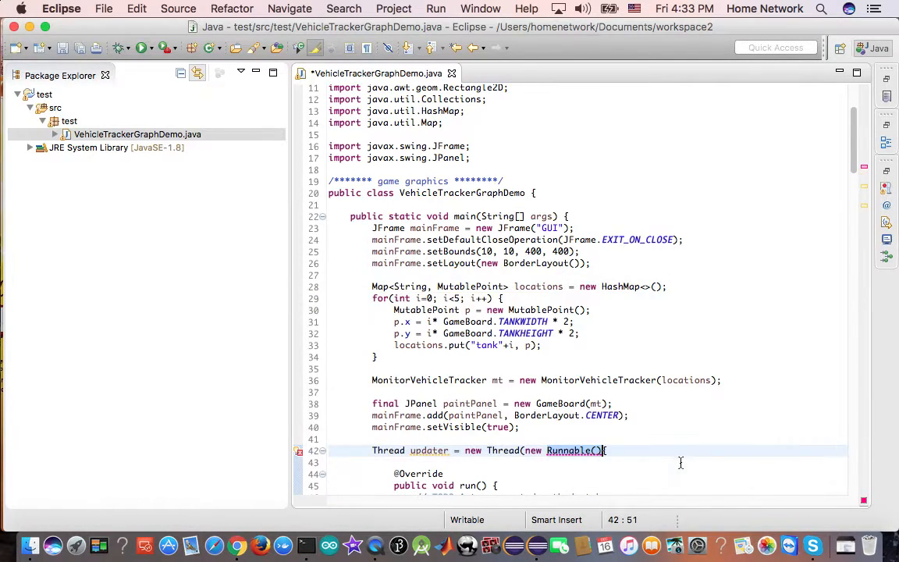
scroll(706, 419, "down", 3)
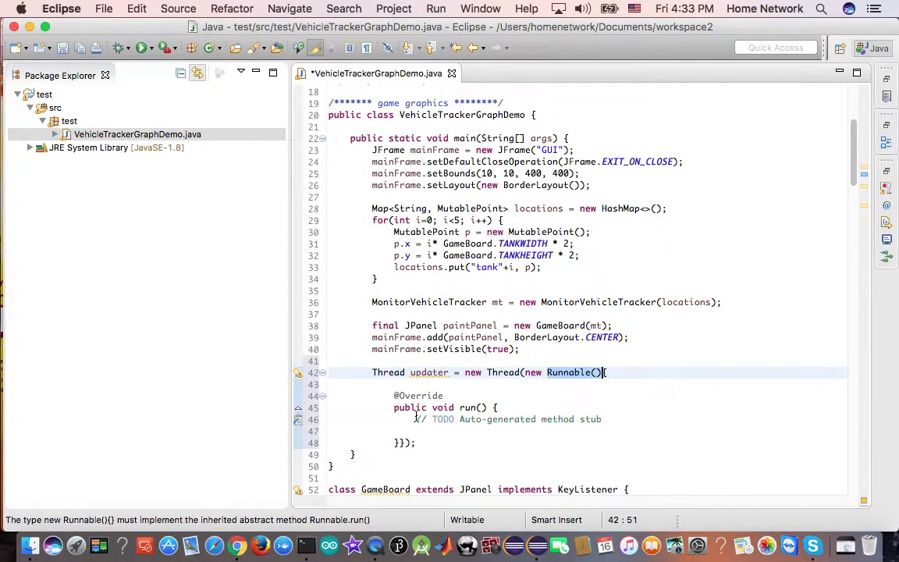
Replace the TODO in run() with an empty for-loop over mt.getLocations().keySet()
left_click_drag(416, 419, 603, 418)
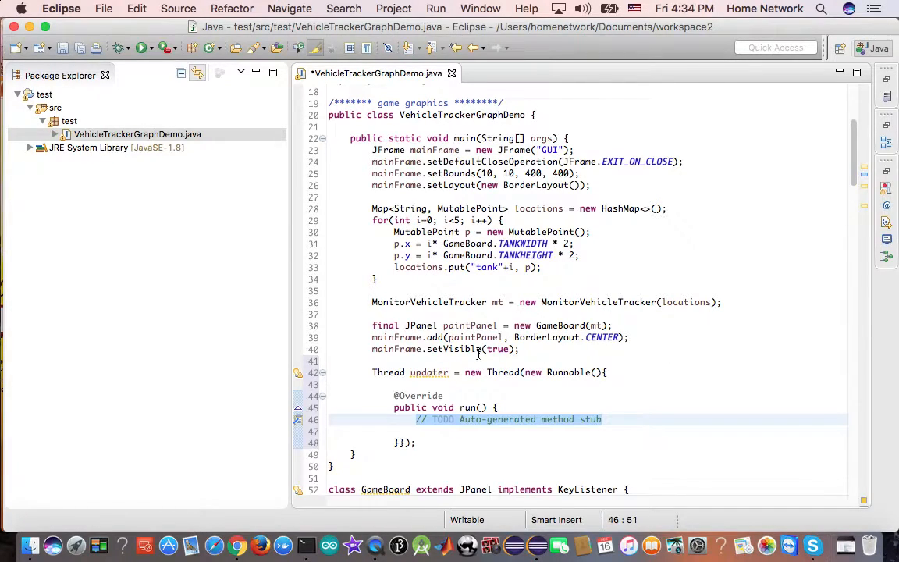
mouse_move(452, 348)
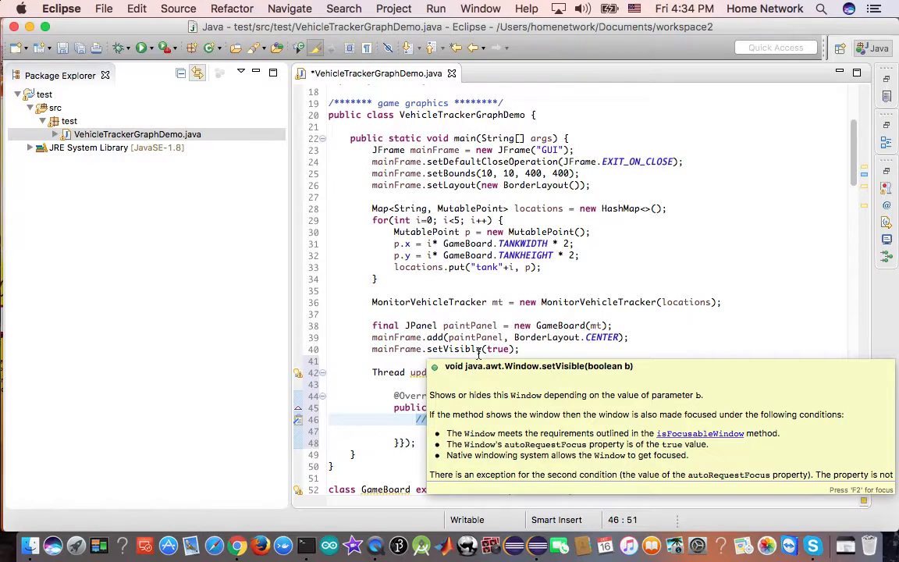
key("BackSpace")
type("for(")
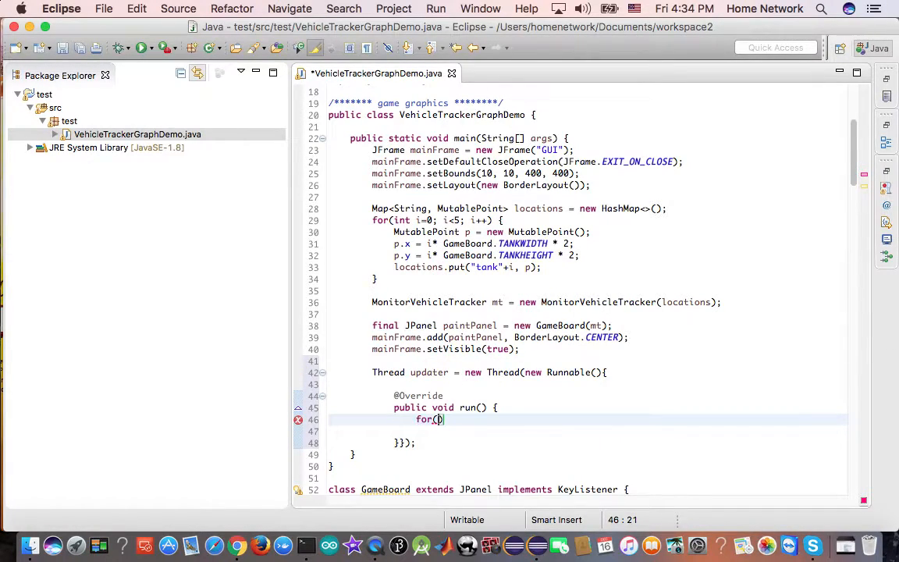
type("String id")
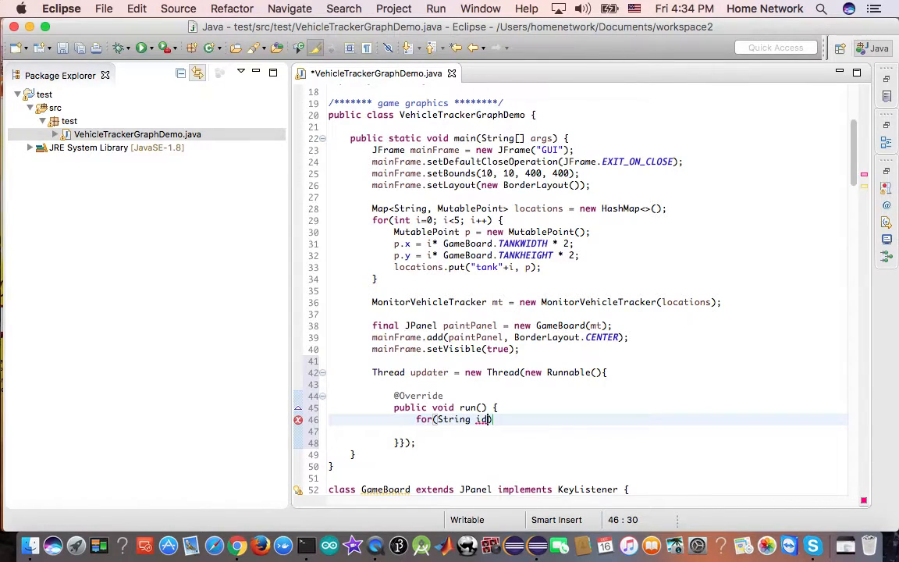
type(": mt.")
type("get")
key("Down")
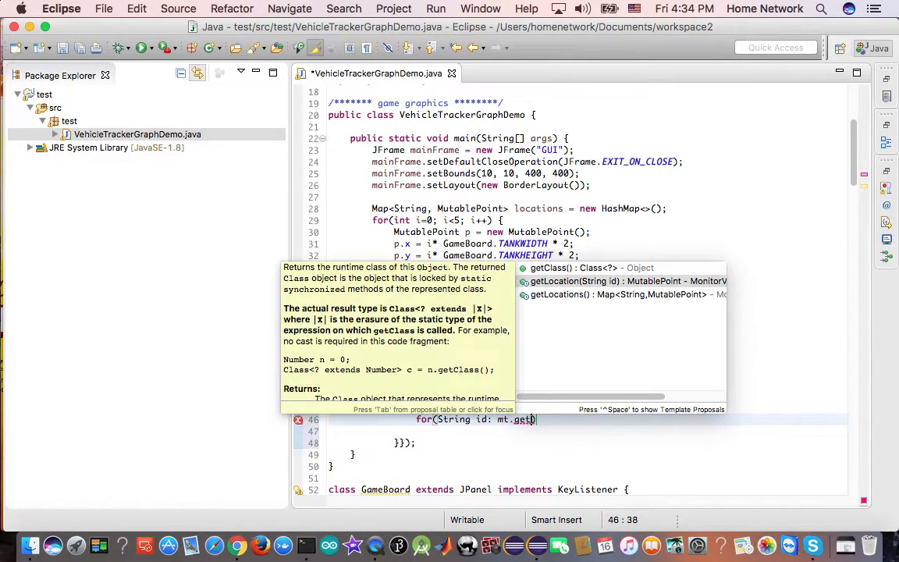
key("Down")
key("Return")
type(".")
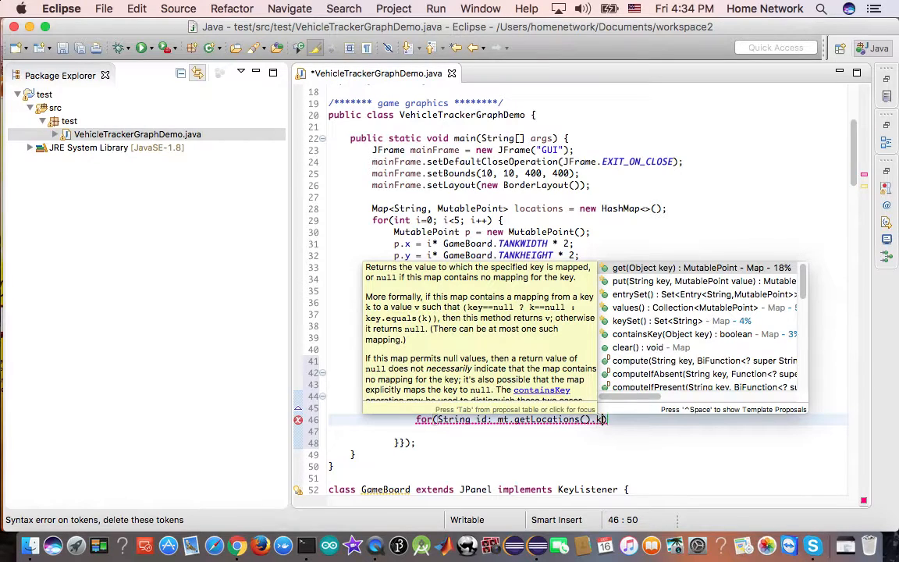
type("k")
key("Return")
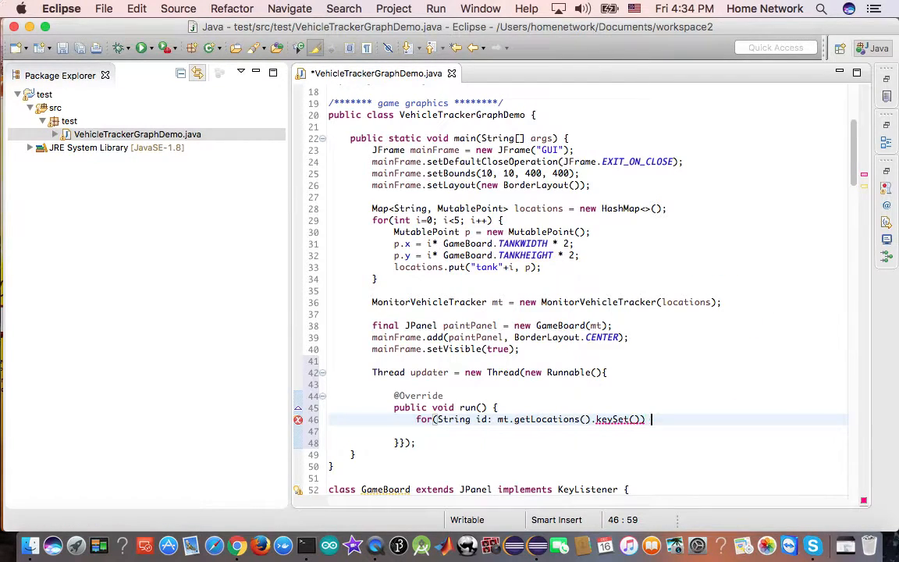
type("{")
key("Return")
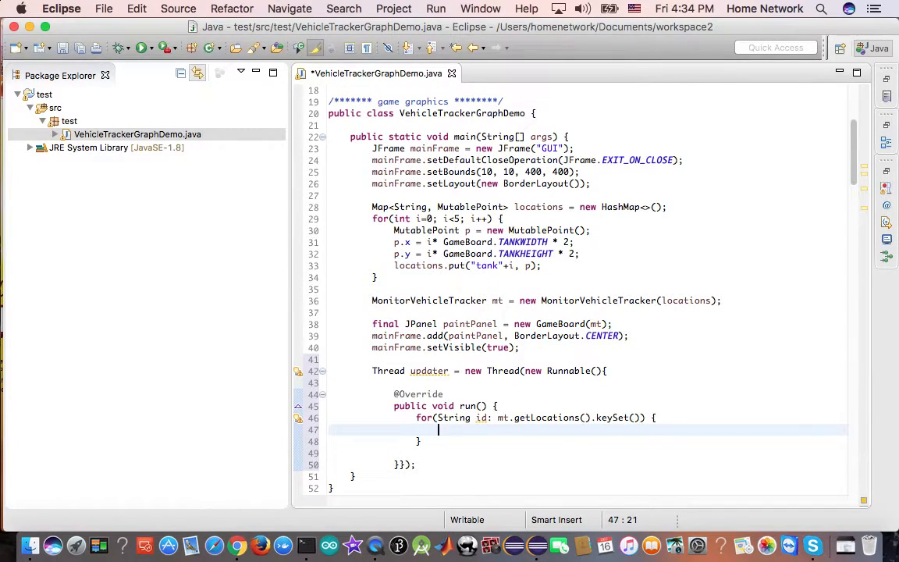
type("if")
type("(")
Fetch each tank's MutablePoint via getLocation(id) and, if alive, call setLocation(id, x, y, alive)
key("BackSpace")
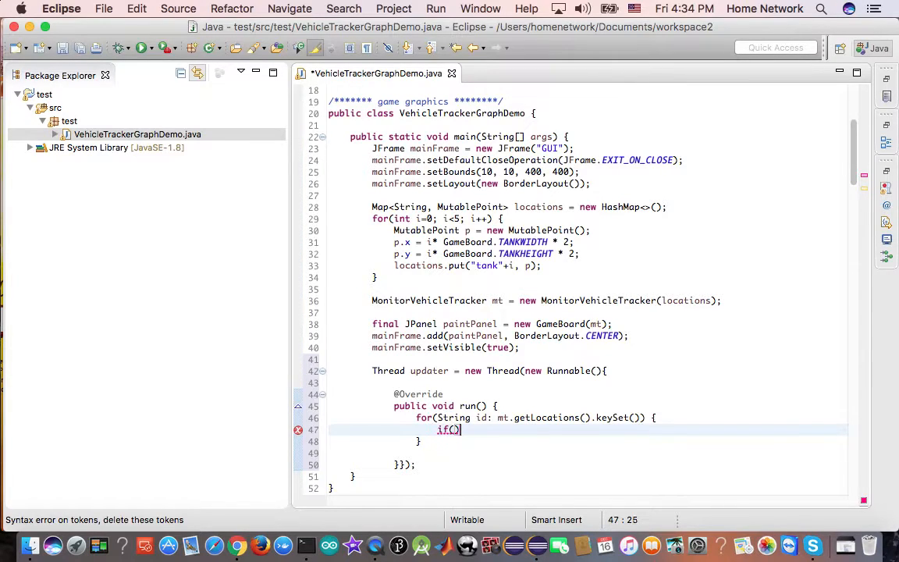
key("BackSpace")
key("BackSpace")
key("BackSpace")
type("Mu")
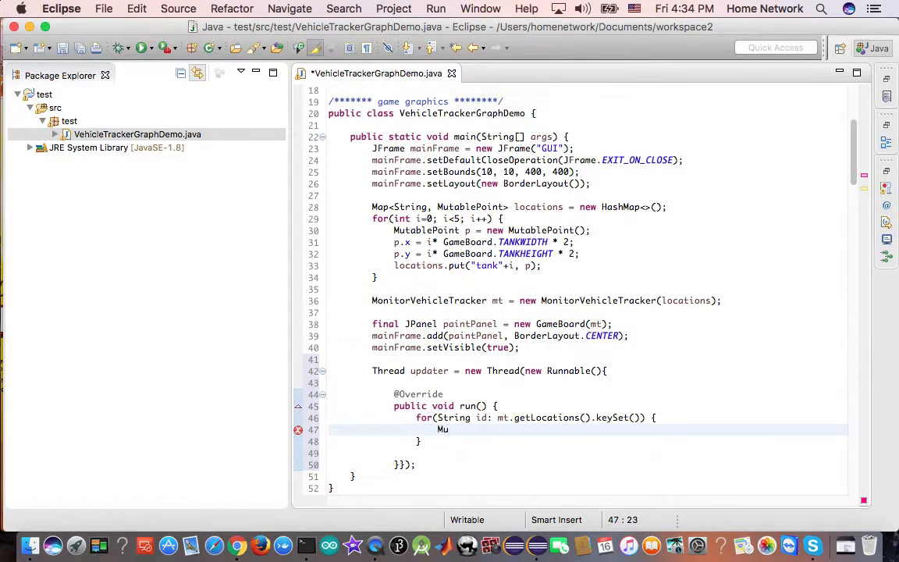
type("tablePoint ")
type("p = m")
type("t.get")
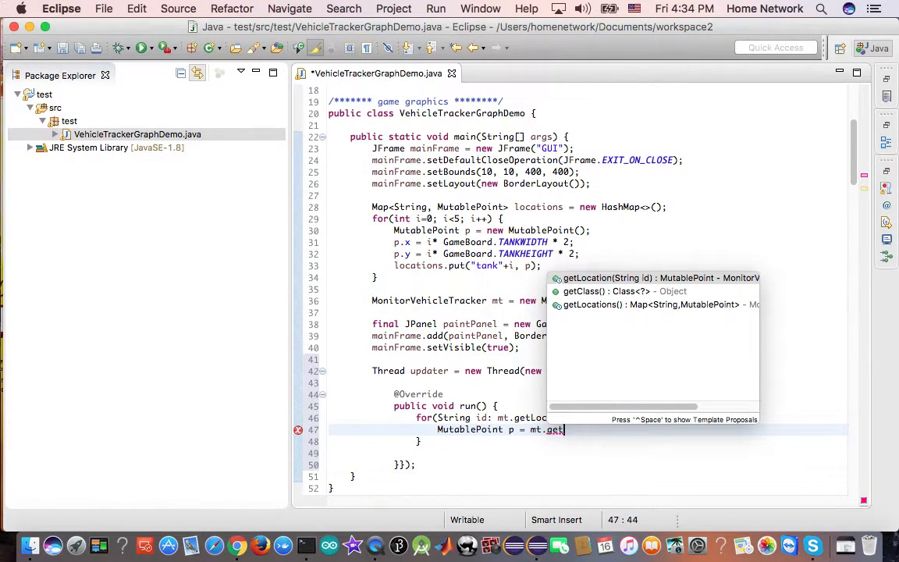
key("Return")
key("Return")
type(";")
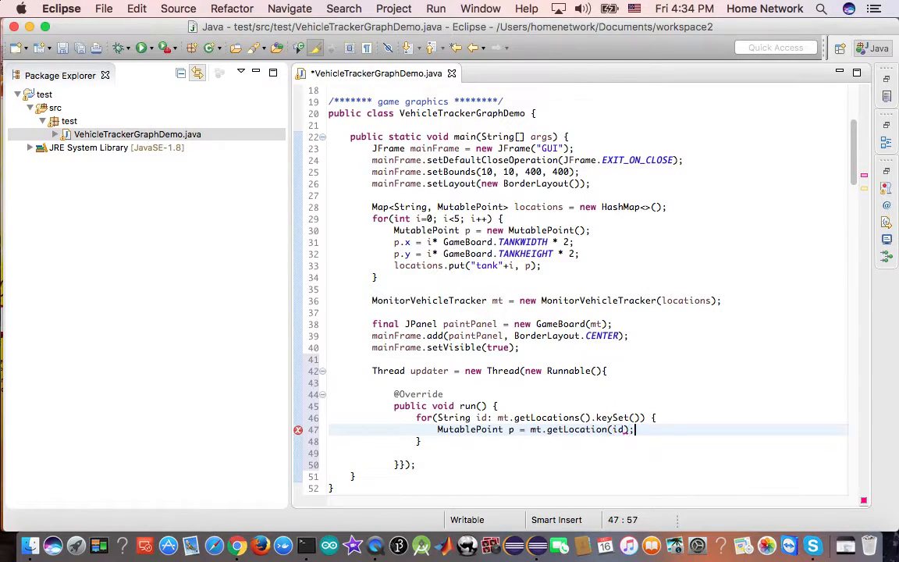
key("Return")
type("if(")
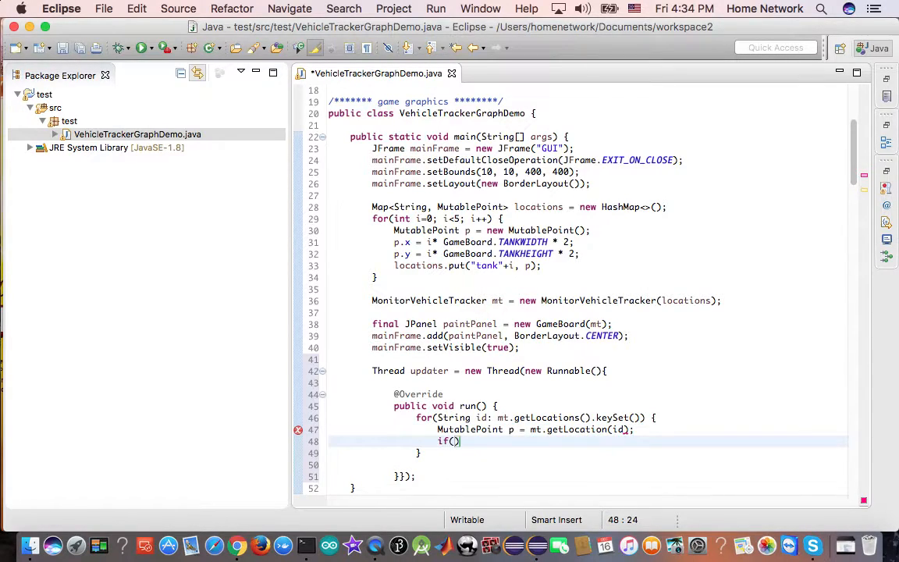
type("p.")
key("Return")
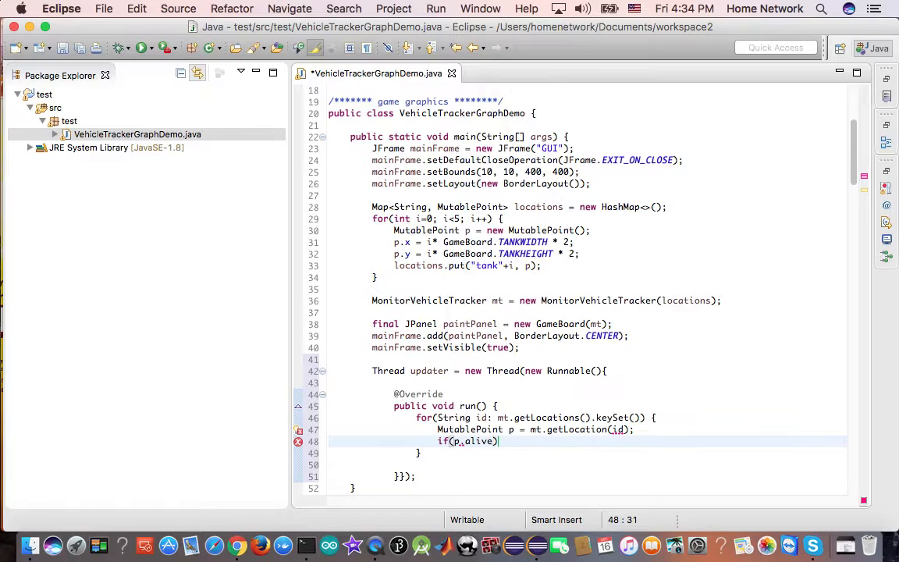
type(")")
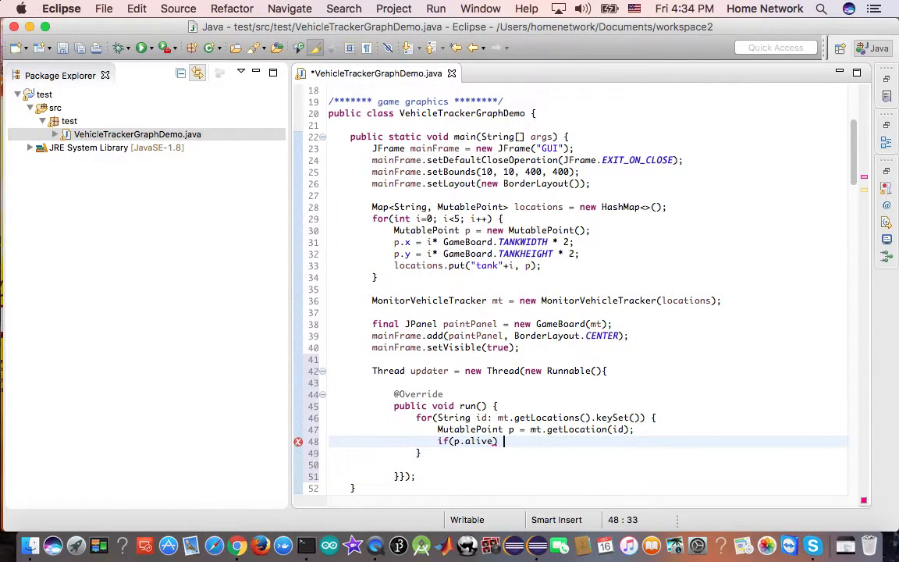
key("Return")
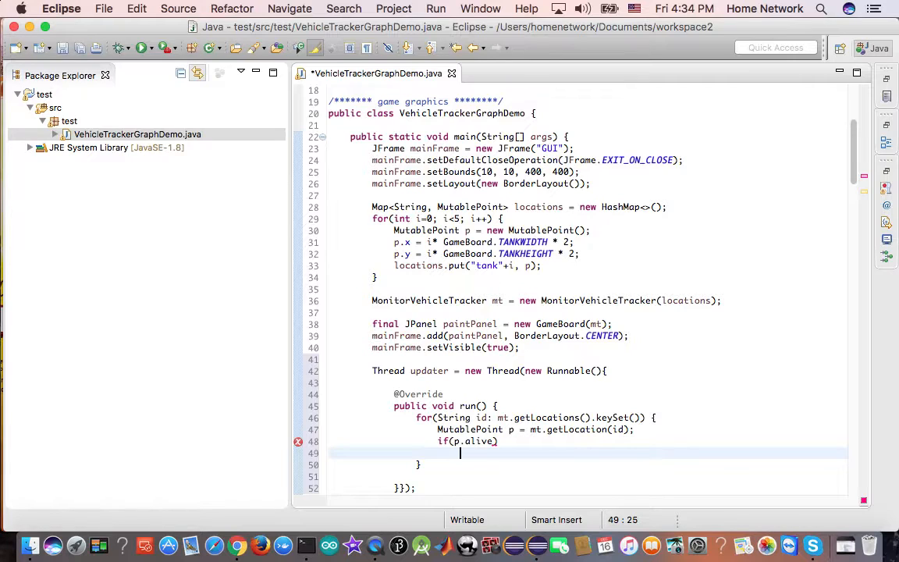
type("mt.")
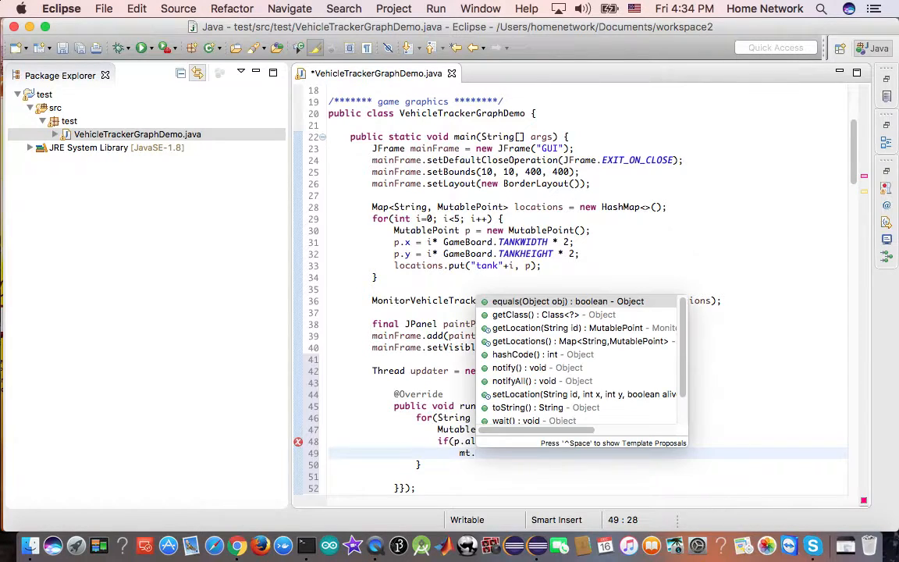
type("s")
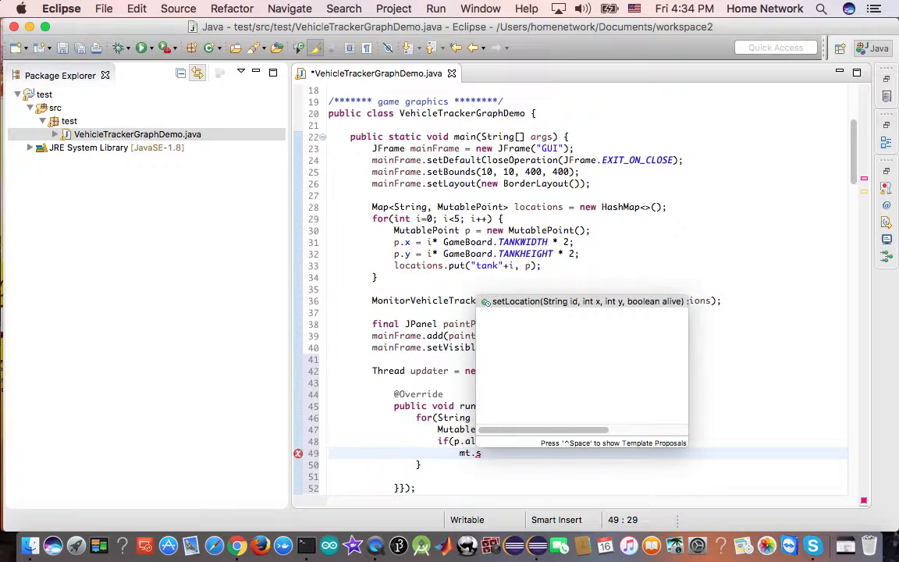
key("Return")
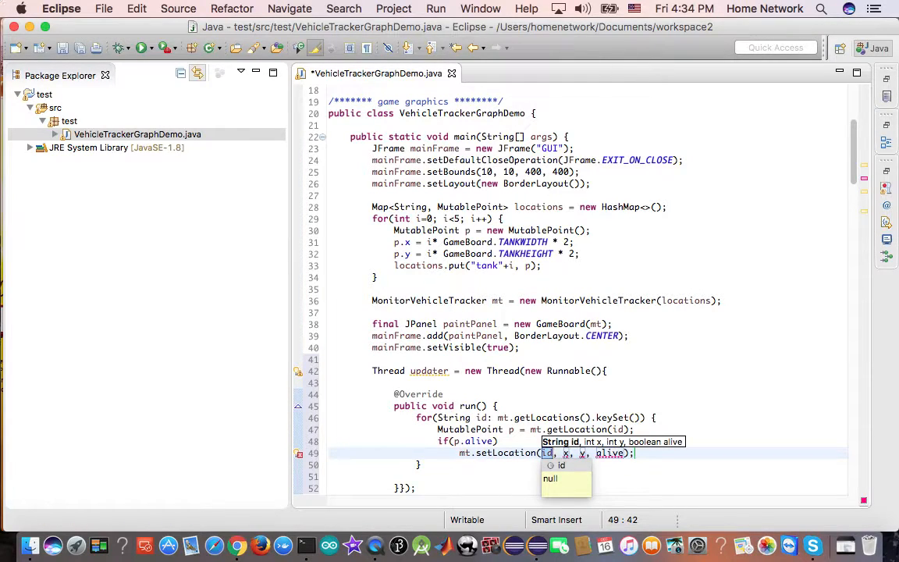
key("Tab")
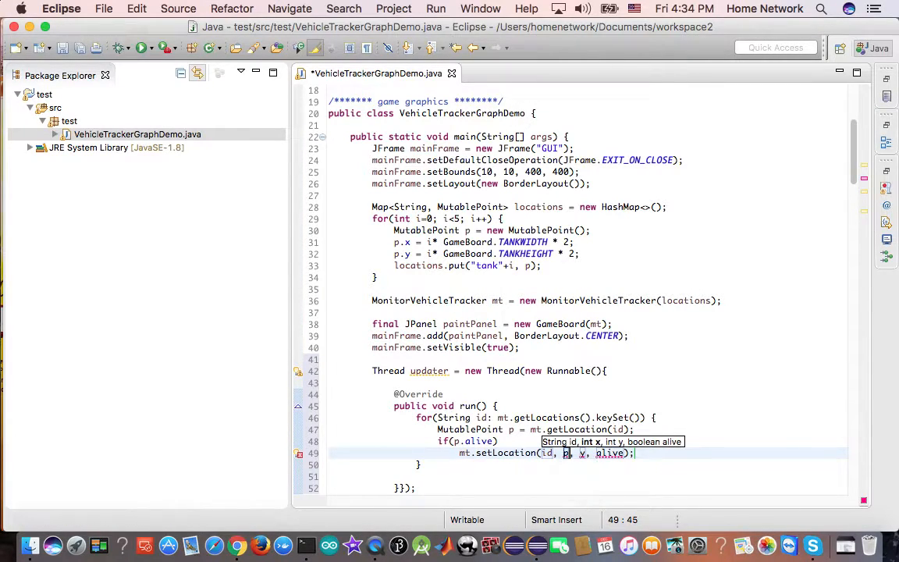
type("p.x")
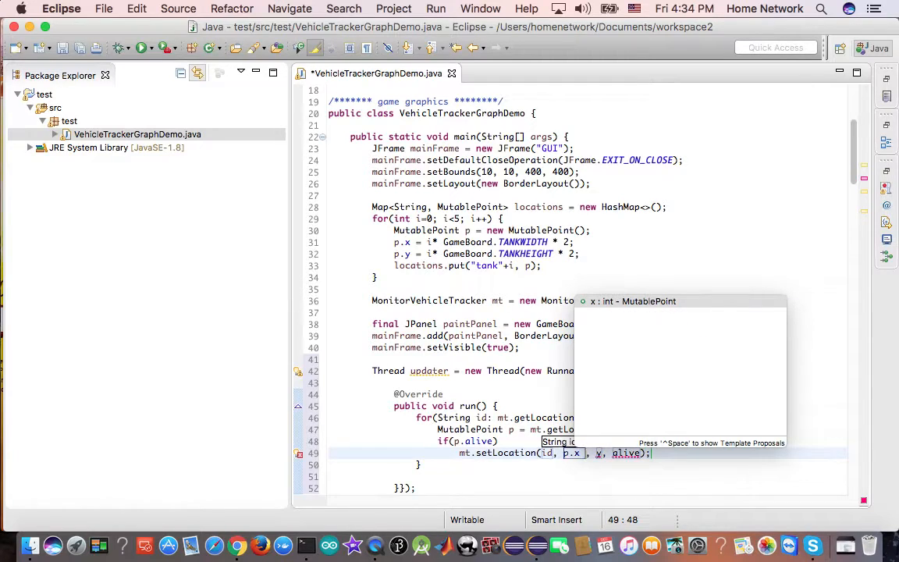
type(" +")
scroll(543, 312, "down", 3)
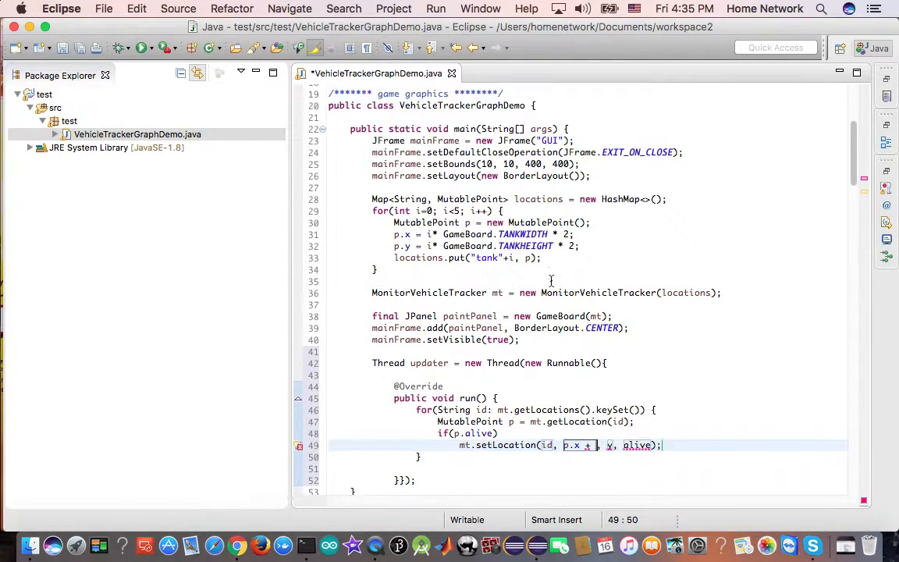
scroll(542, 313, "down", 3)
Set the x and y arguments to p.x + GameBoard.MOVESPEED and p.y + GameBoard.MOVESPEED
left_click(390, 468)
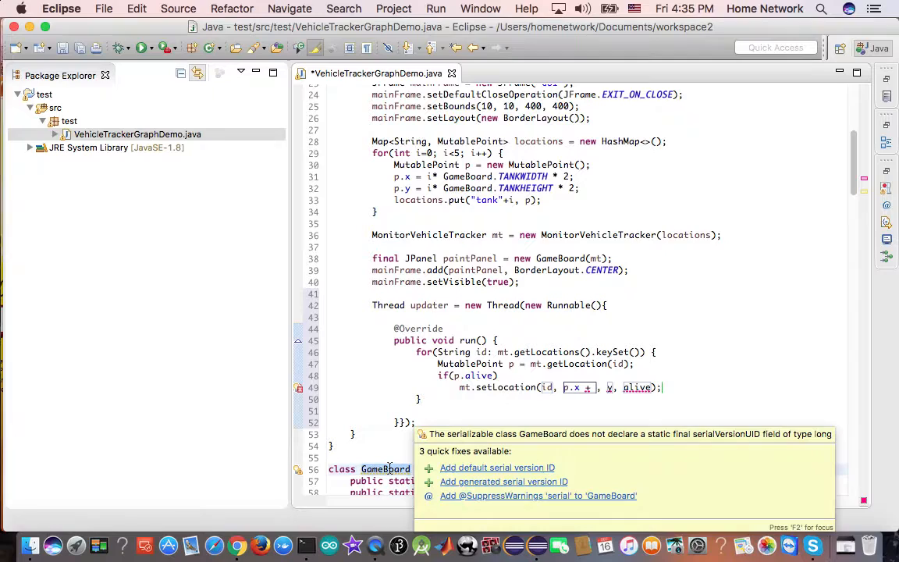
left_click(596, 387)
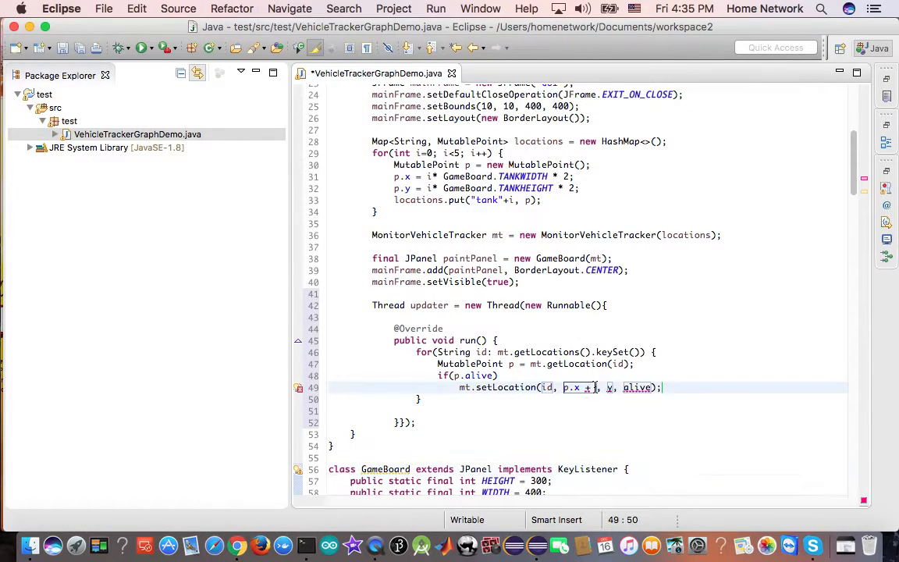
type("GameBoard.")
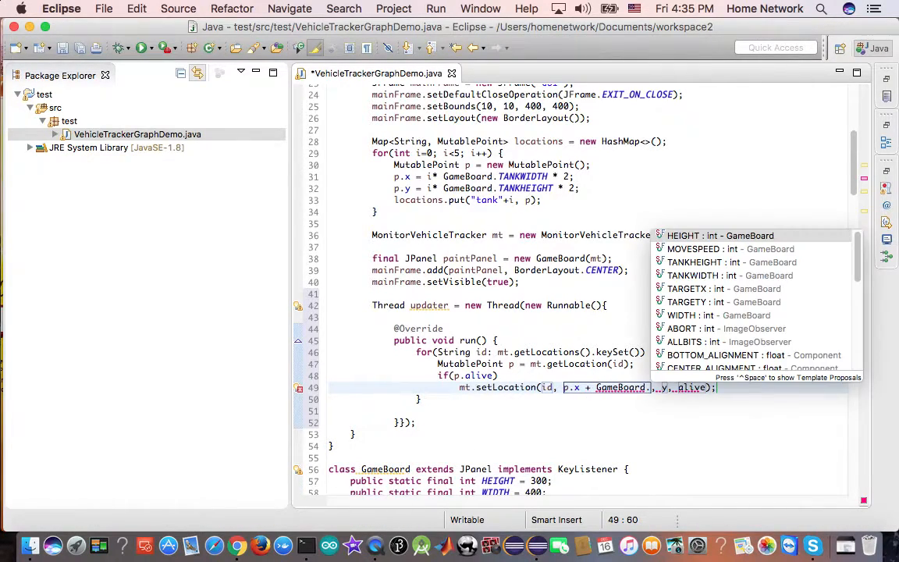
key("Return")
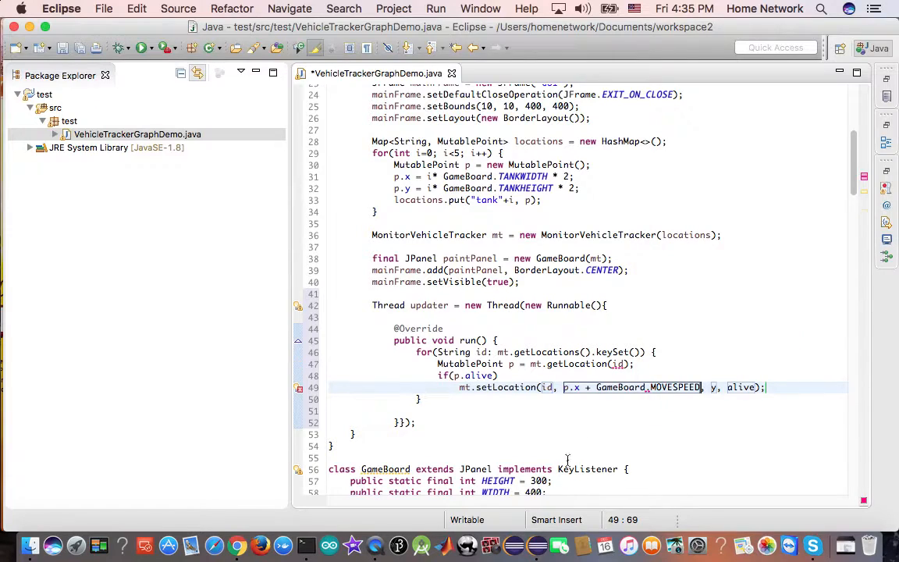
key("BackSpace")
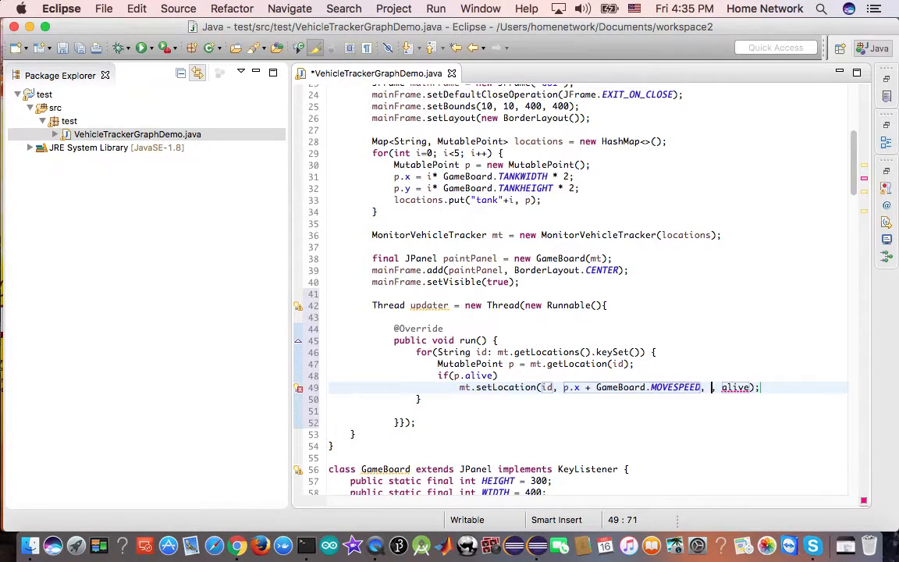
type("p.y ")
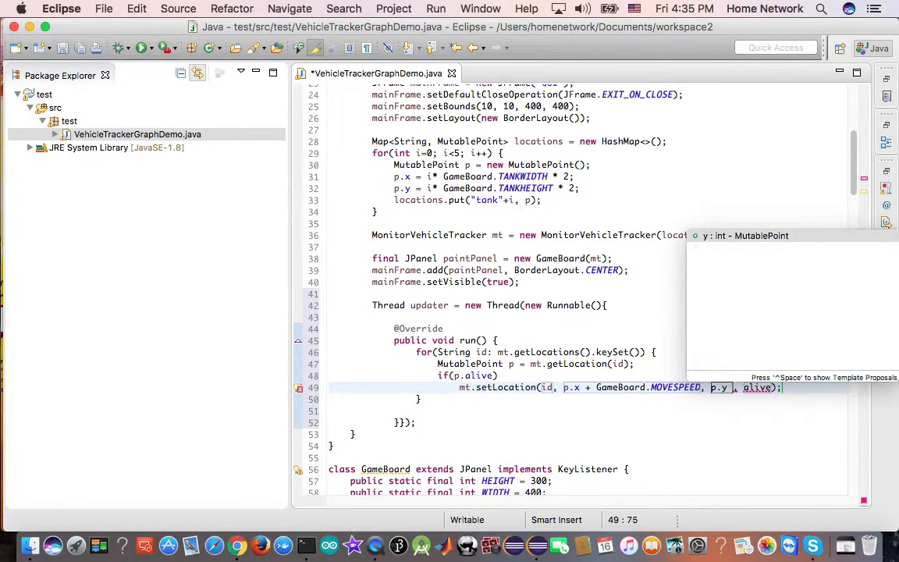
type("+ ")
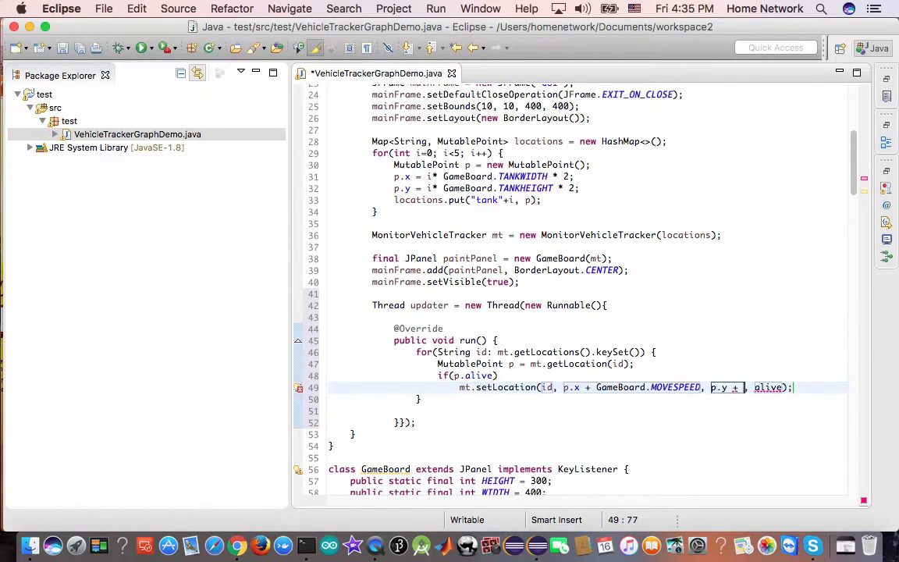
type("GameBoard")
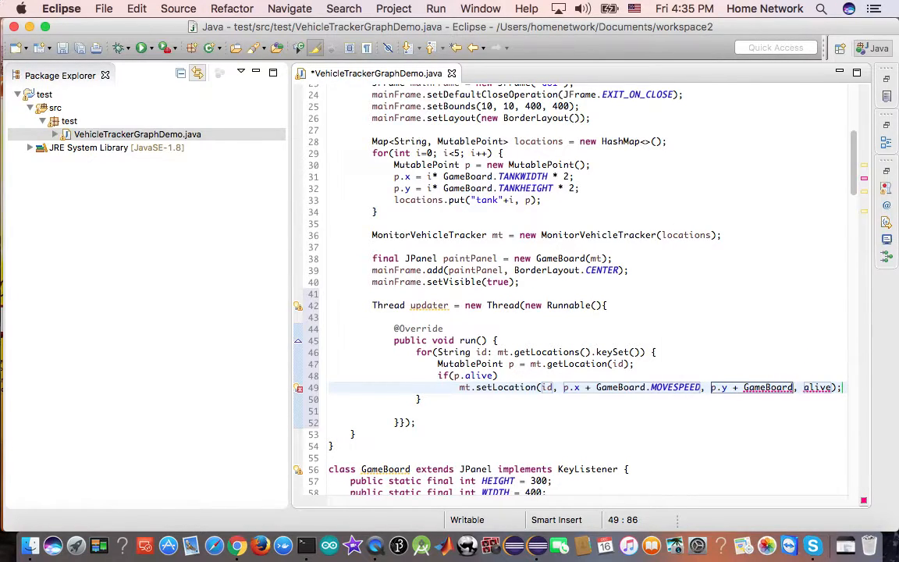
type(".M")
key("Return")
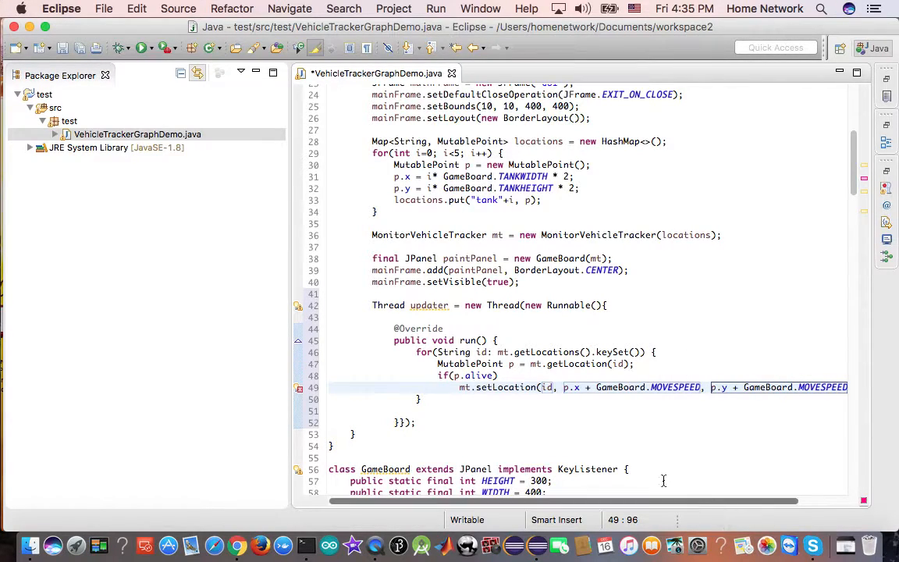
Double the y shift to MOVESPEED * 2 and replace the alive argument with true
double_click(376, 73)
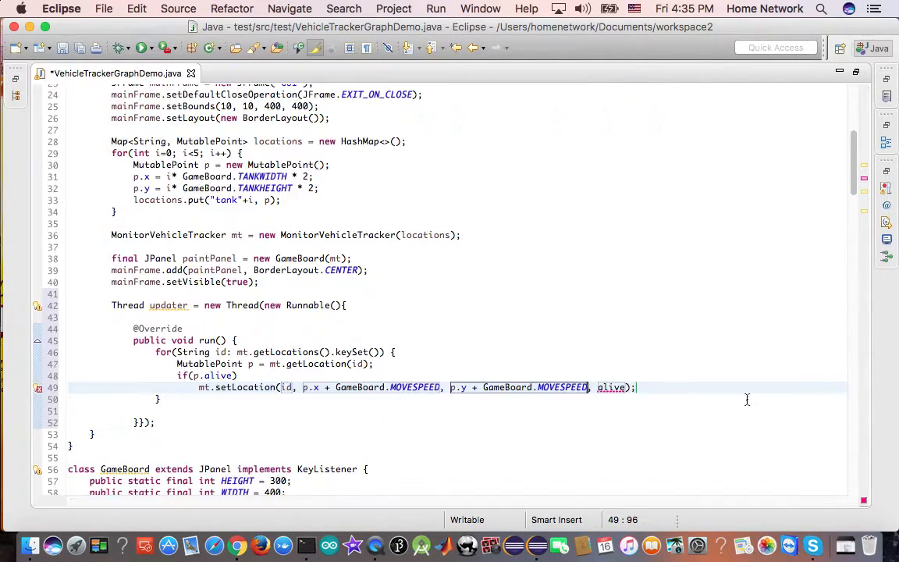
key("Right")
key("Left")
key("Left")
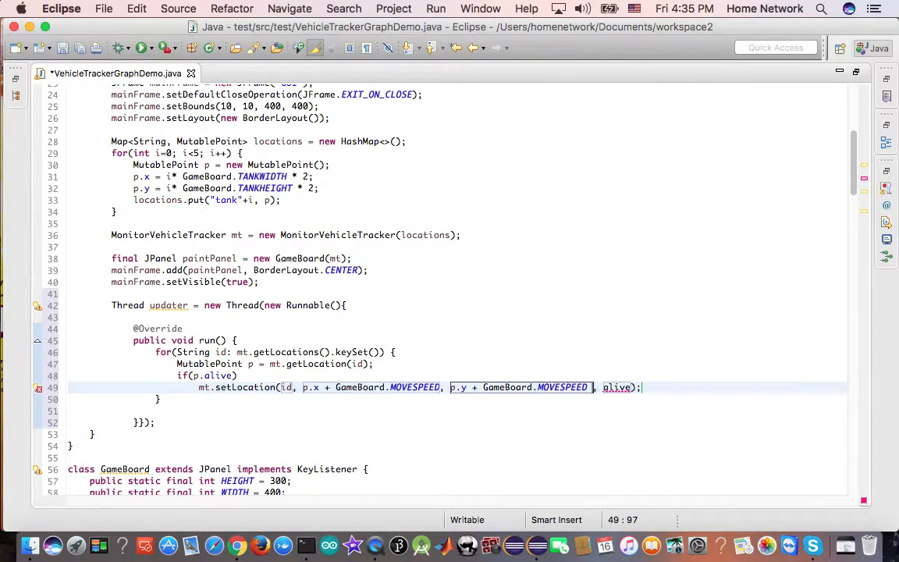
type("* 2")
key("End")
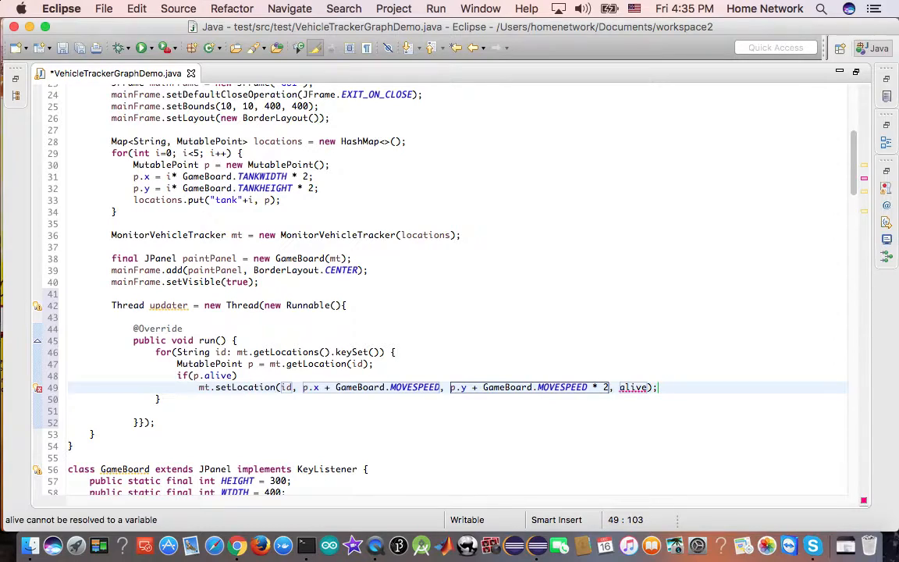
key("Left")
key("Left")
double_click(632, 387)
key("BackSpace")
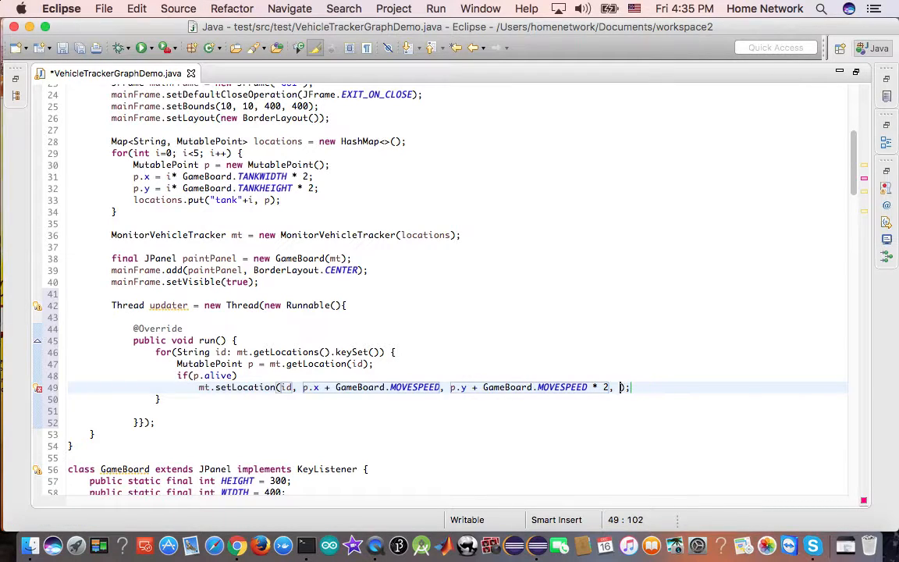
type("true")
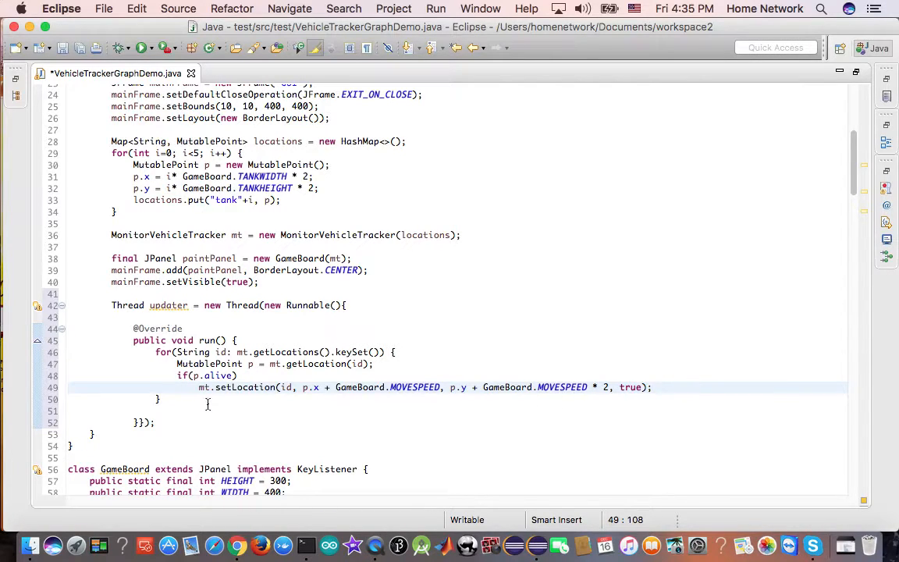
Save the file and add paintPanel.repaint(); after the for-loop's closing brace
key("Down")
key("super+s")
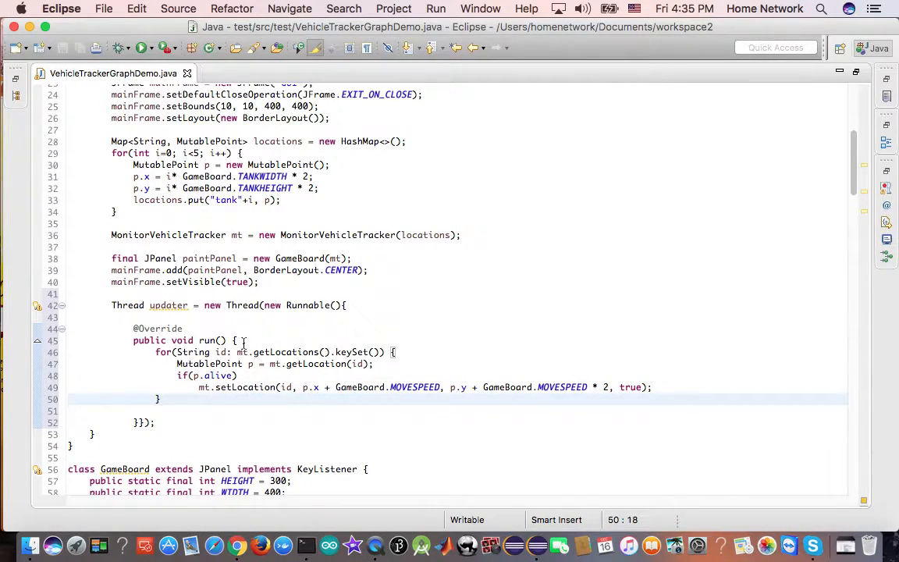
left_click(427, 341)
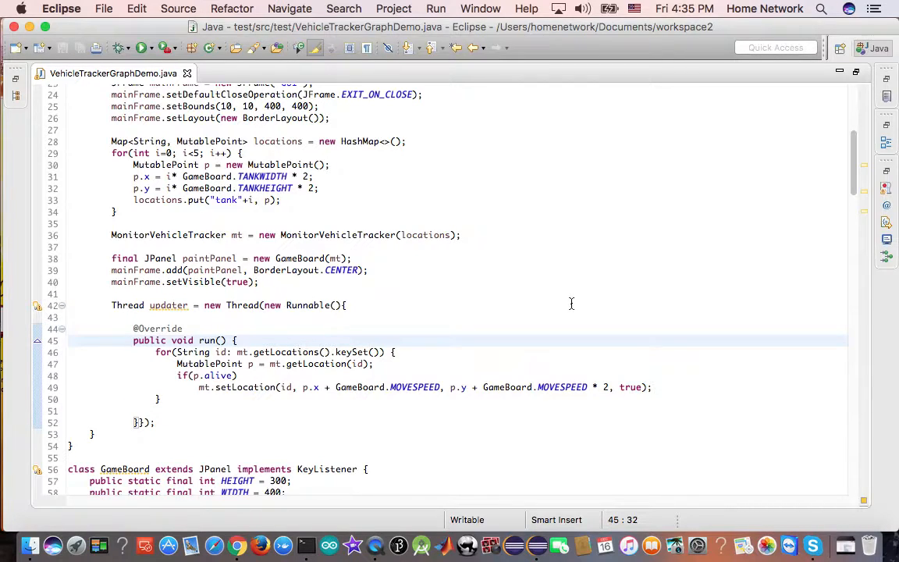
key("Down")
key("Down")
key("Down")
key("Down")
key("Down")
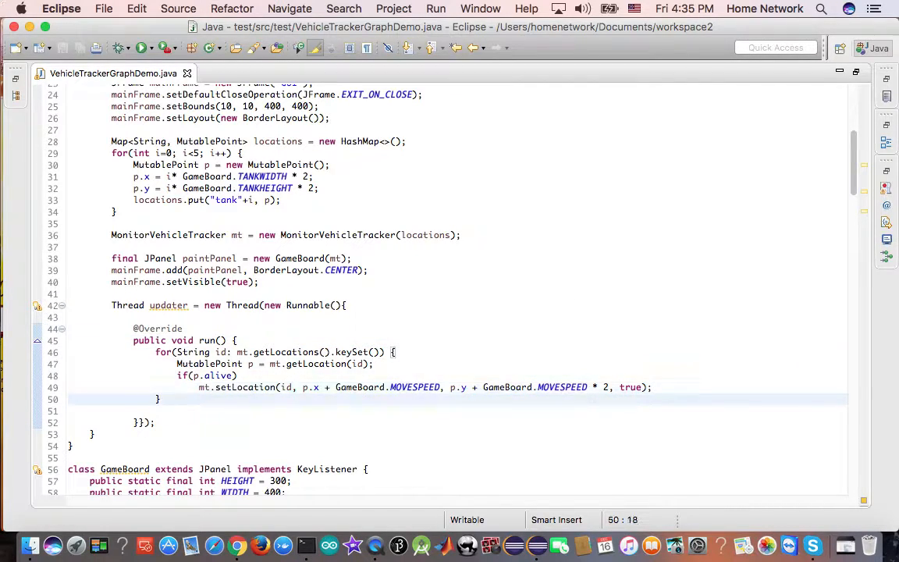
key("Return")
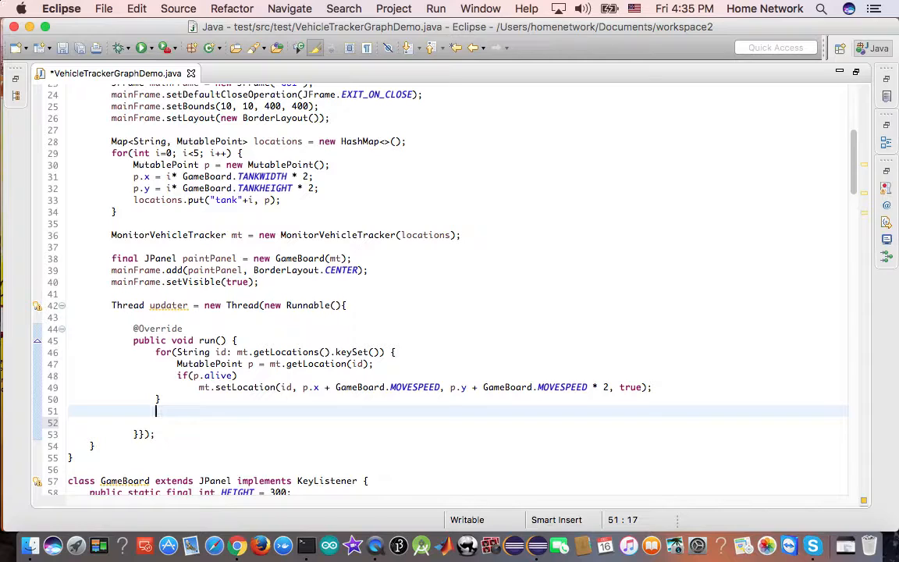
type("paintPan")
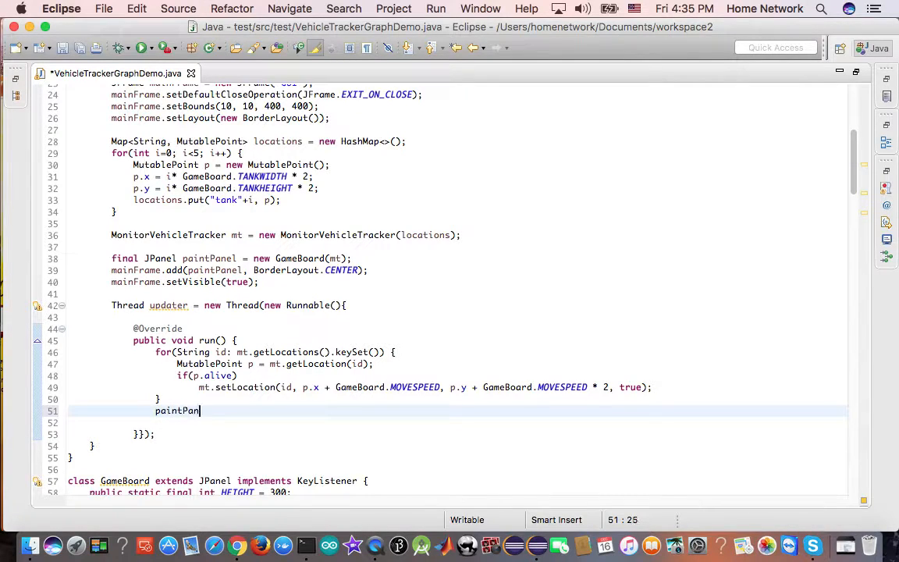
type("el.rep")
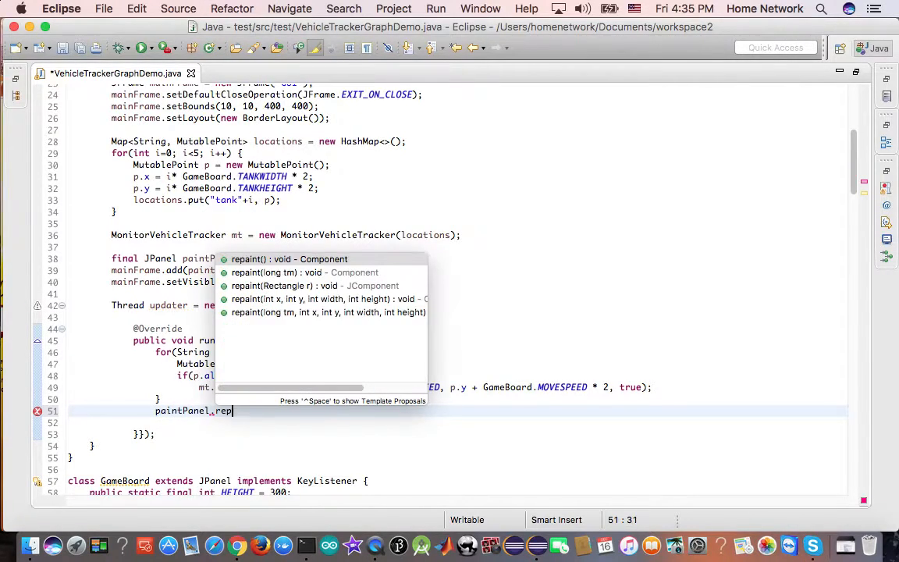
type("aint")
key("Return")
type(";")
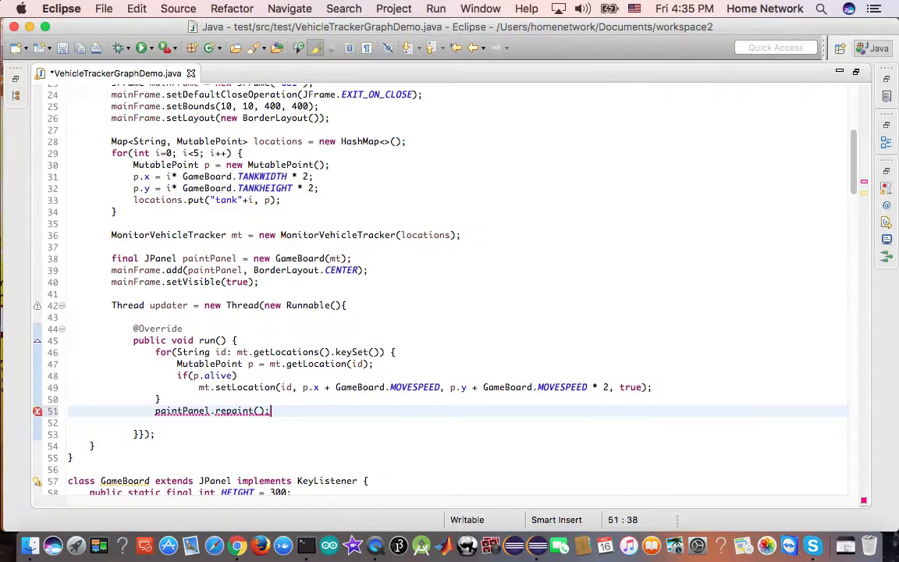
Start run() with a while(!Thread.currentThread().isInterrupted()) loop and open its body
left_click(250, 341)
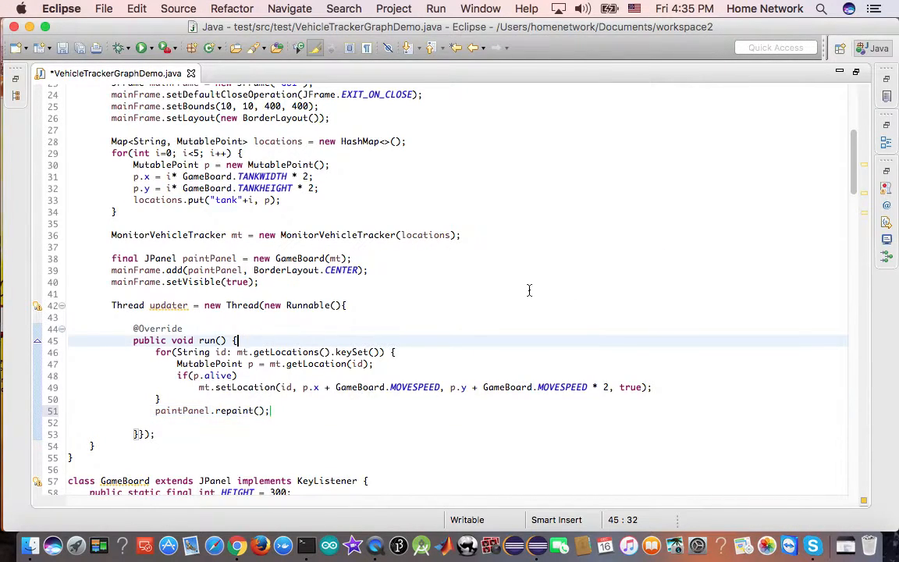
key("Return")
type("w")
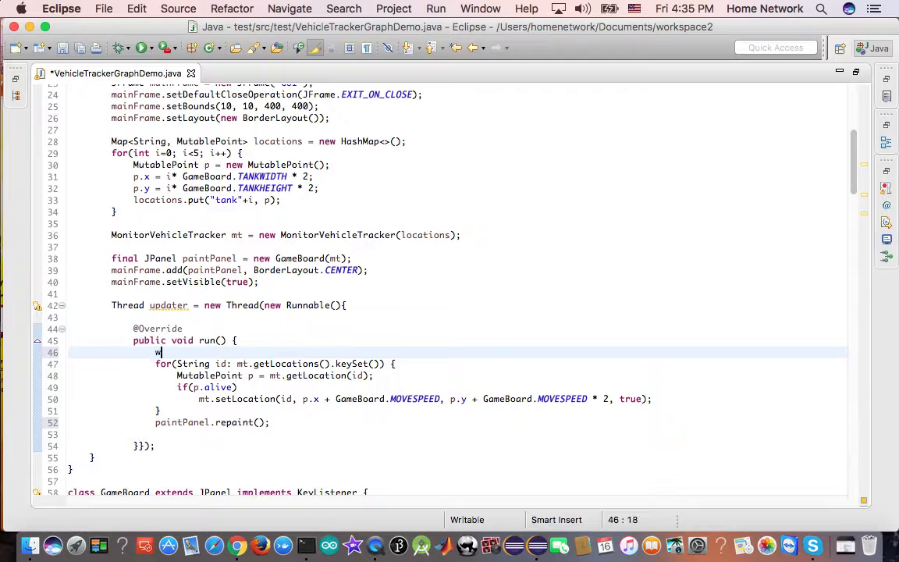
type("hile(")
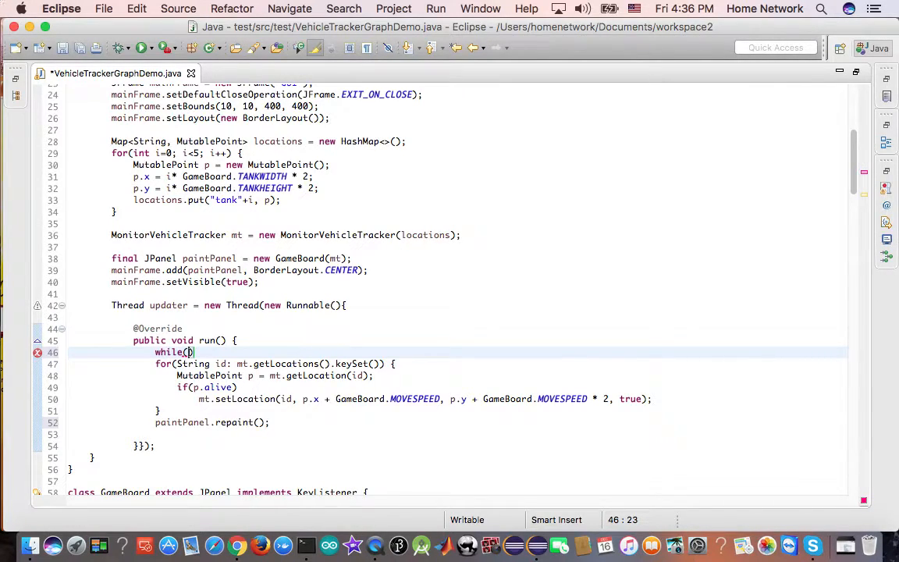
type("T")
type("hread.cu")
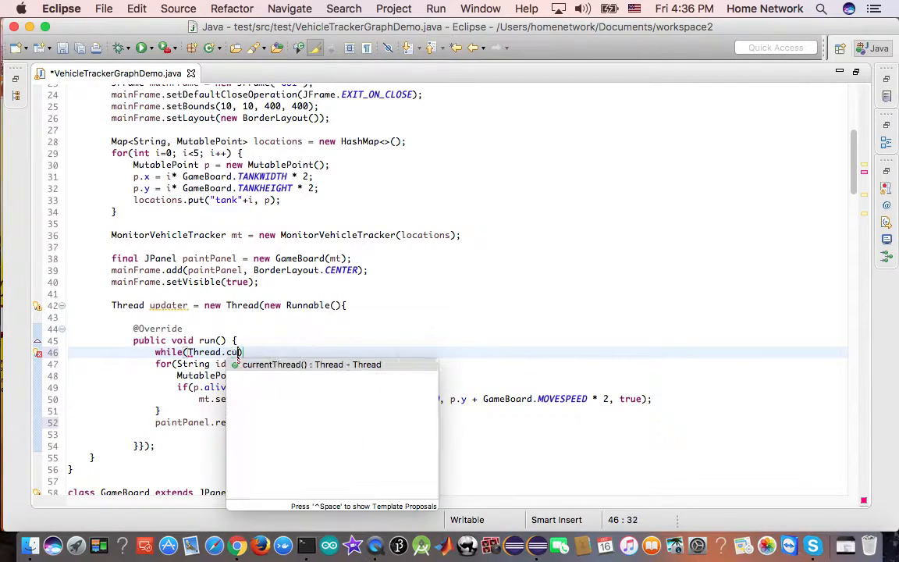
key("Return")
type(".is")
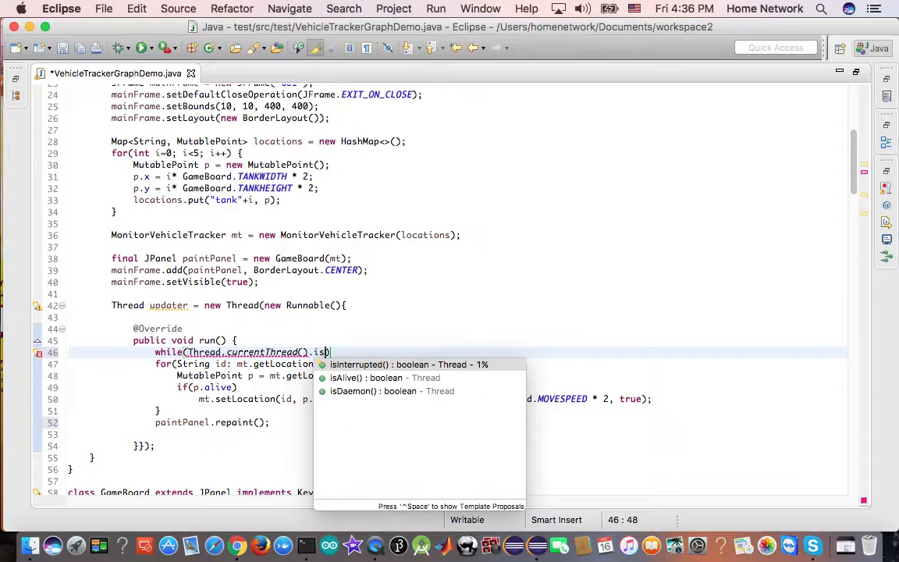
key("Return")
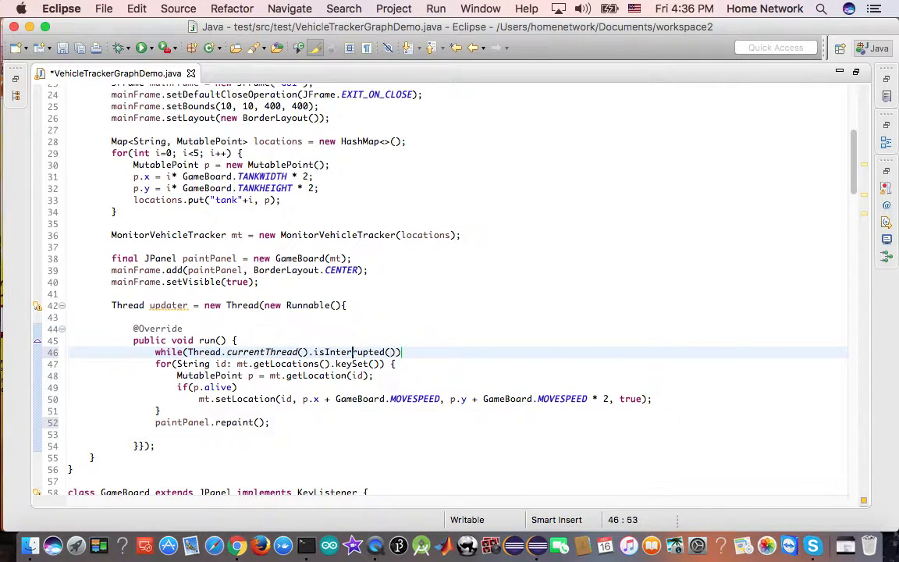
key("Left")
key("Left")
key("Left")
type("!")
key("End")
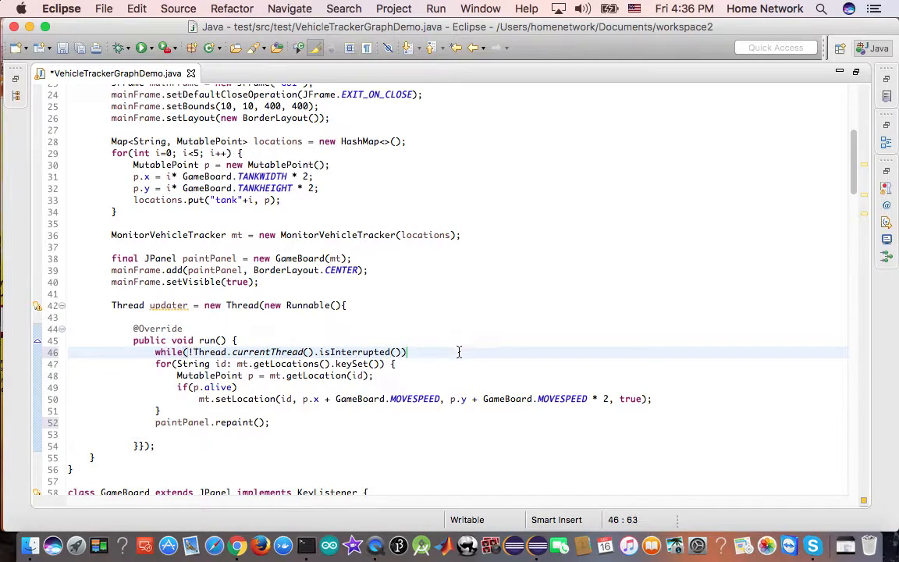
type("{")
key("Return")
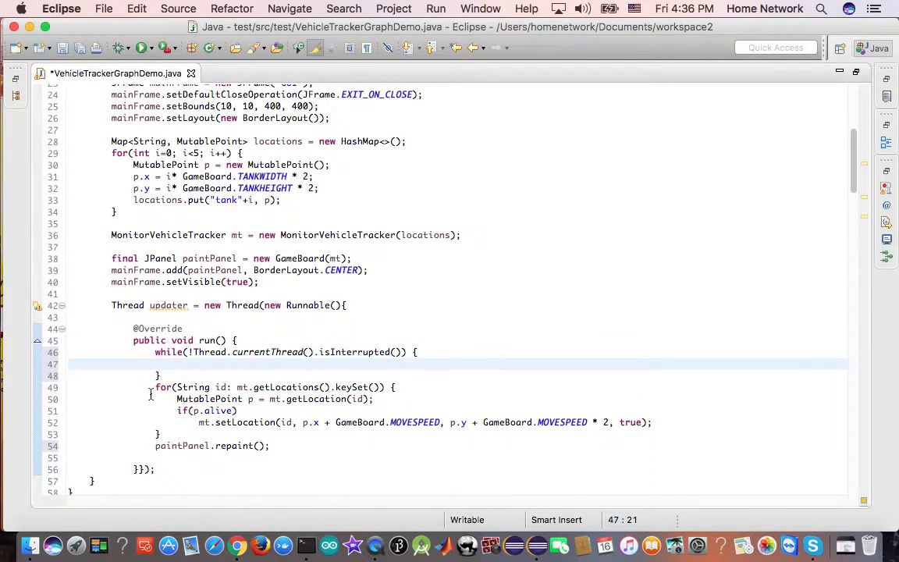
Move the for-loop and repaint call into the while body, leaving a blank line at its top
left_click_drag(155, 387, 288, 446)
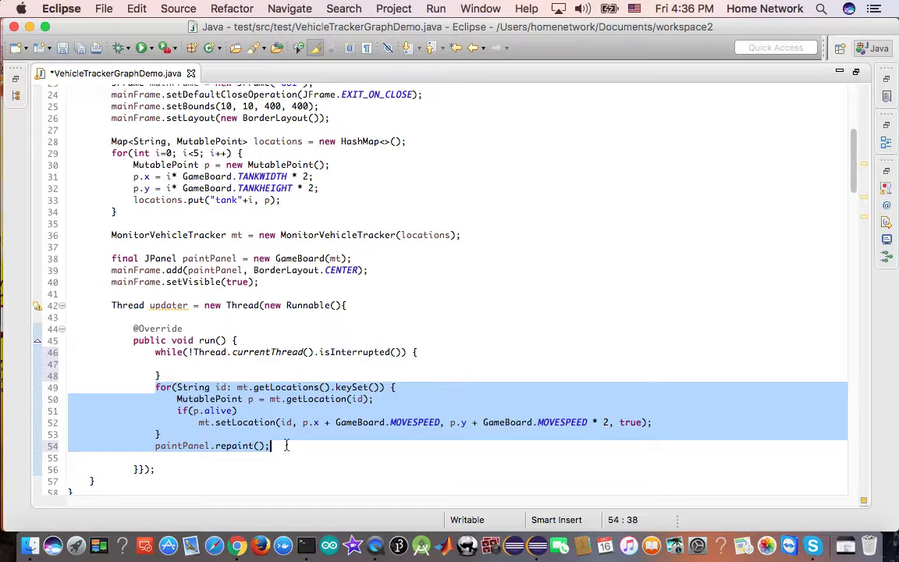
key("super+x")
left_click(260, 364)
key("super+v")
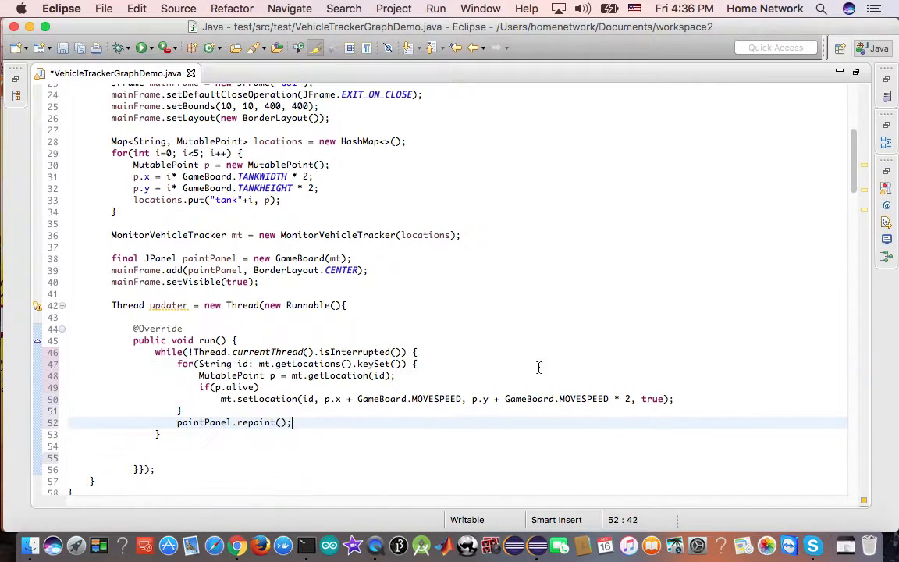
left_click(590, 352)
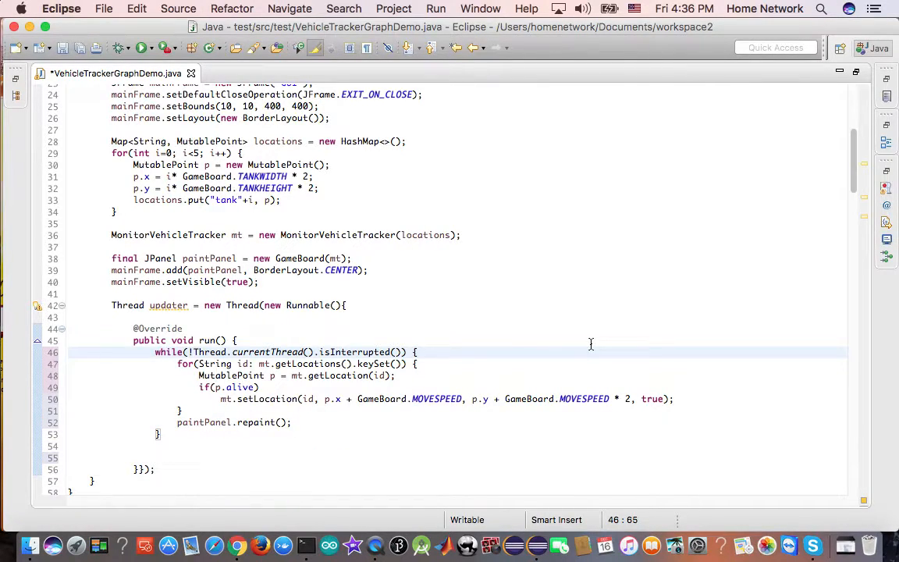
key("Return")
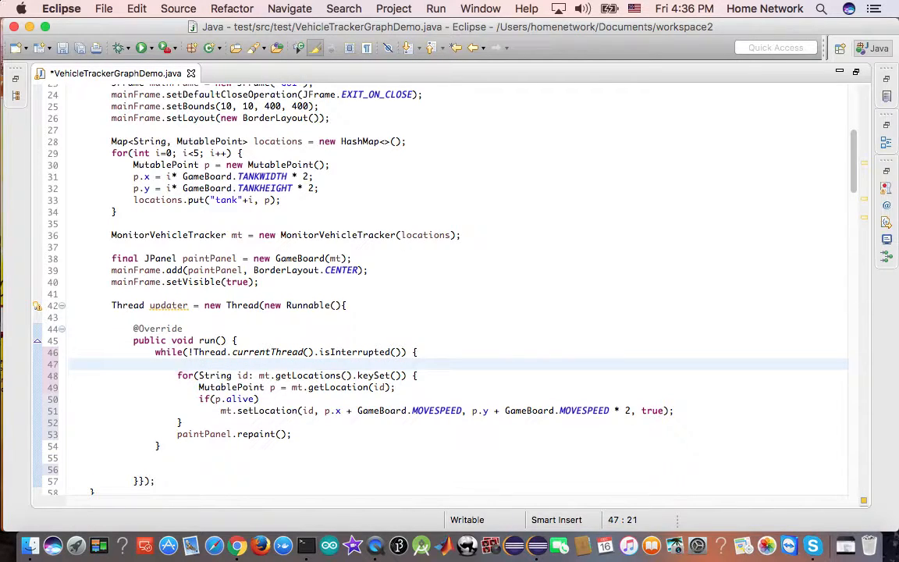
Add Thread.sleep(100) at the loop top, surrounded with try/catch via quick fix
key("BackSpace")
type("hread.")
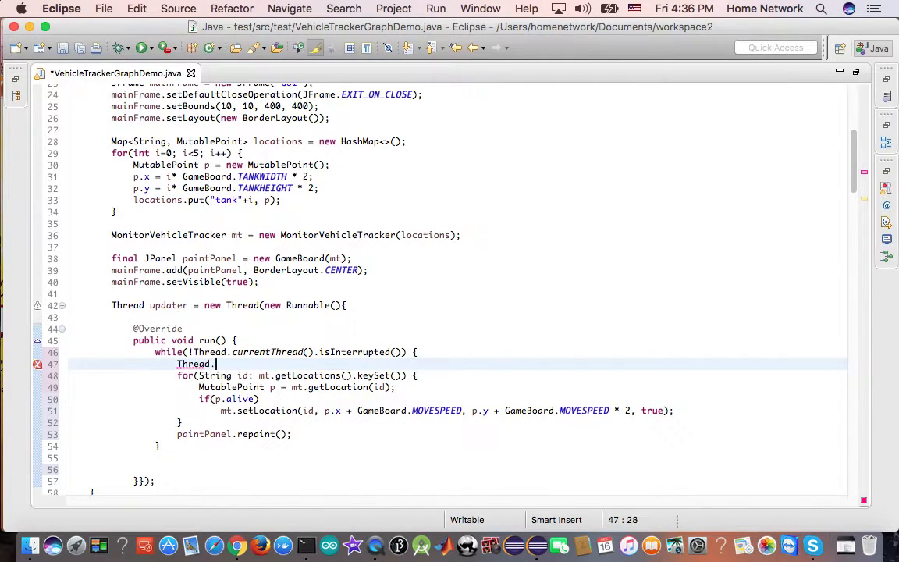
type("sl")
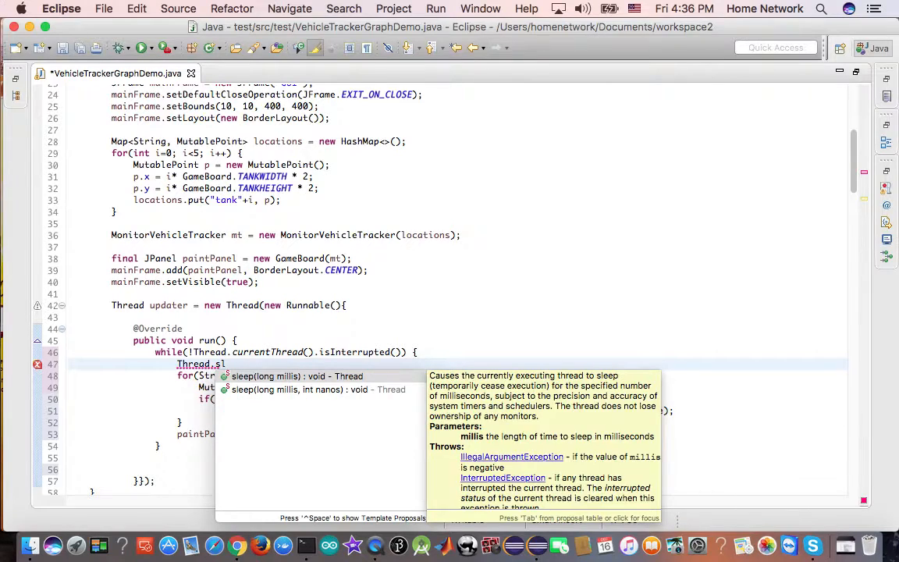
key("Return")
type("100);")
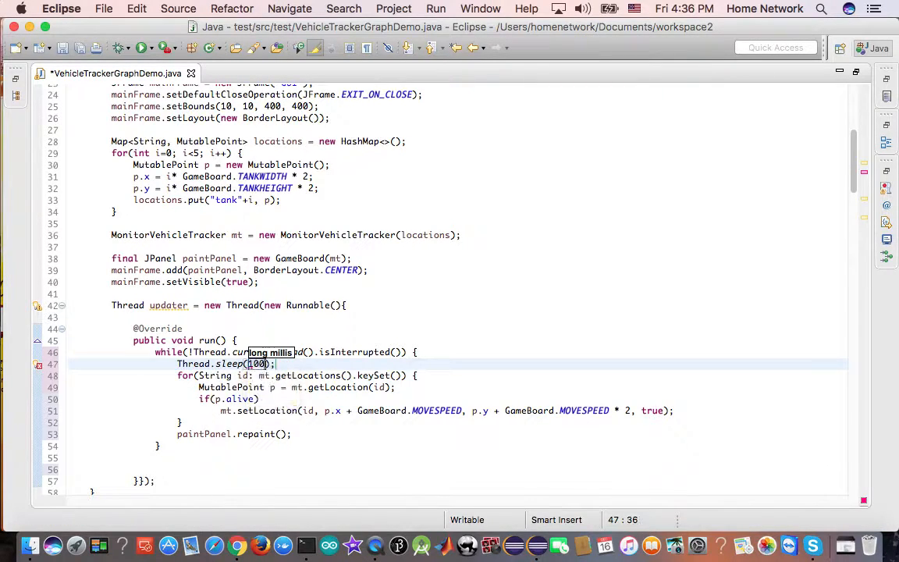
key("End")
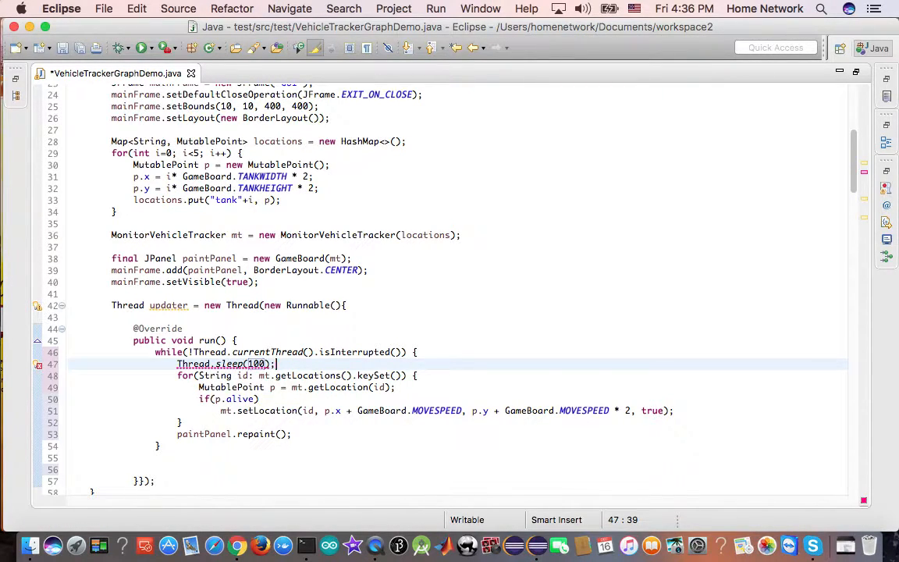
left_click(37, 367)
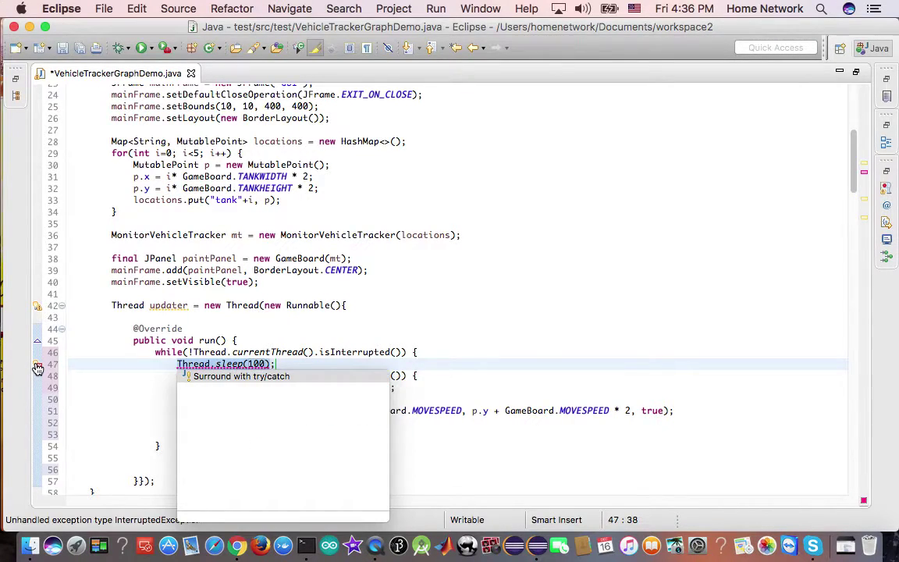
double_click(226, 380)
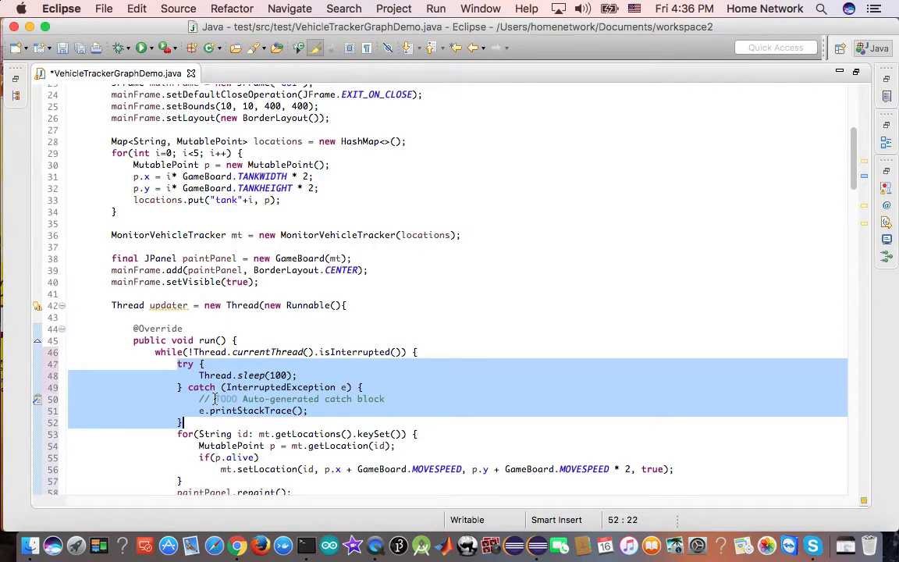
Save the file and position the insertion point after the updater thread definition
left_click(371, 410)
key("super+s")
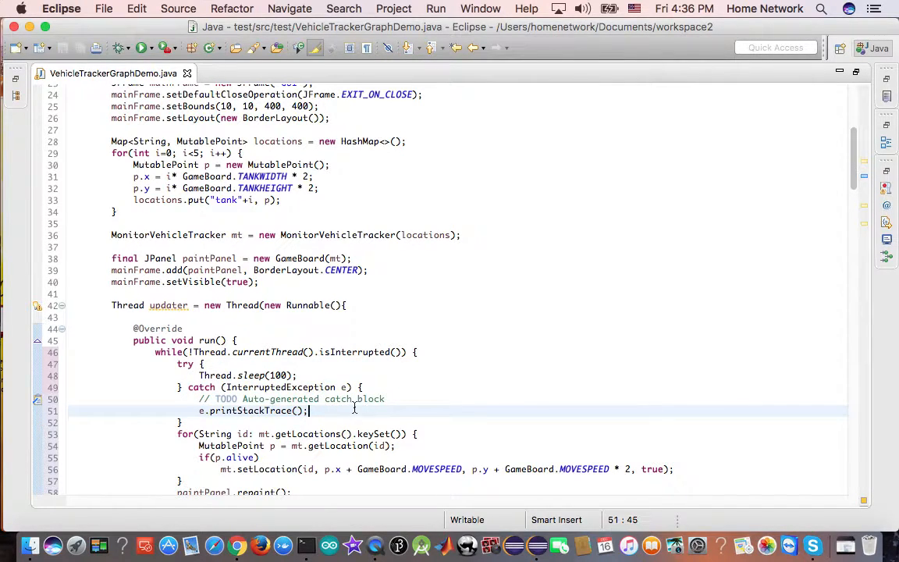
scroll(479, 389, "down", 1)
scroll(479, 389, "down", 5)
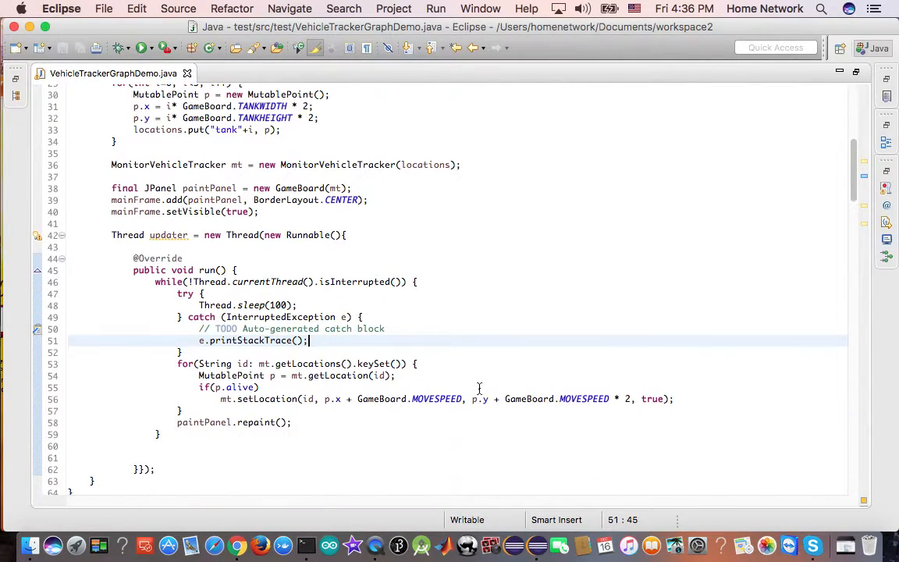
left_click(200, 436)
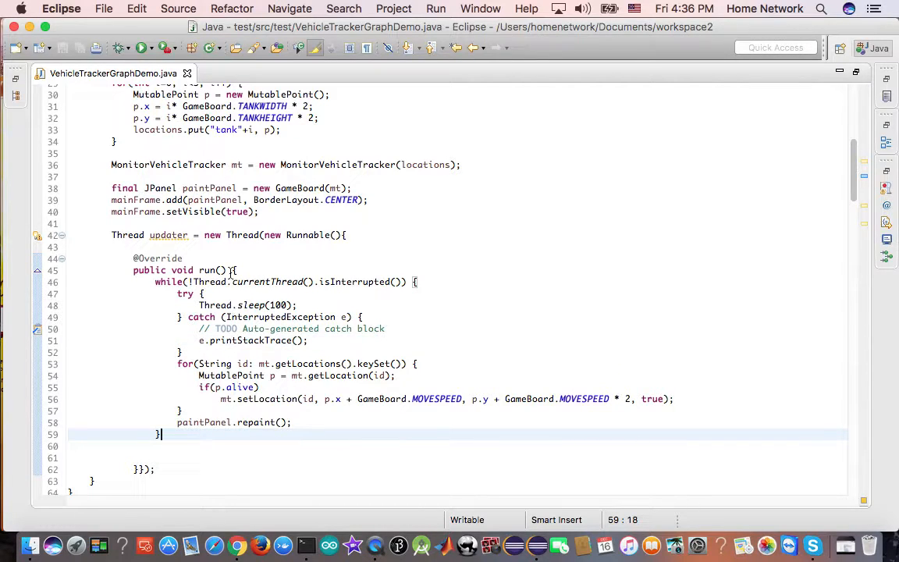
left_click(341, 235)
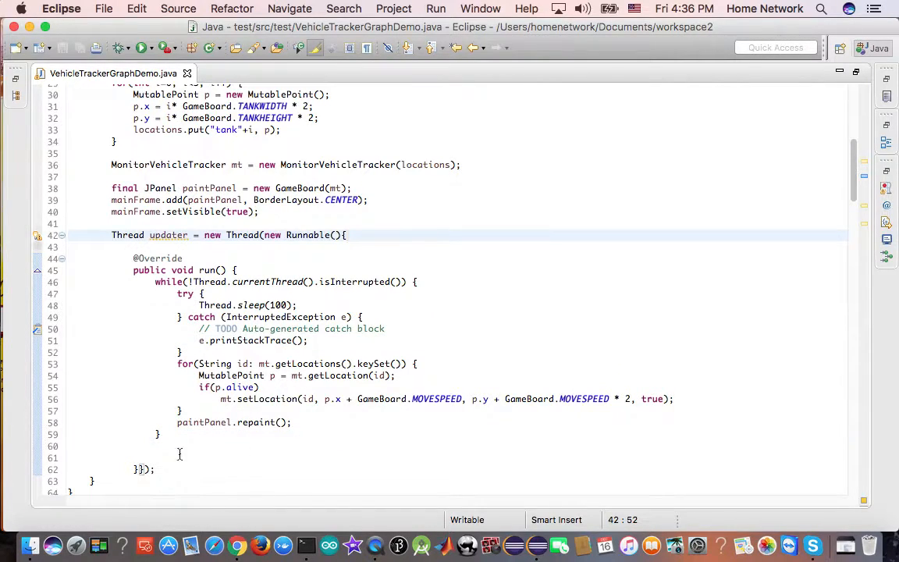
left_click(156, 469)
mouse_move(436, 399)
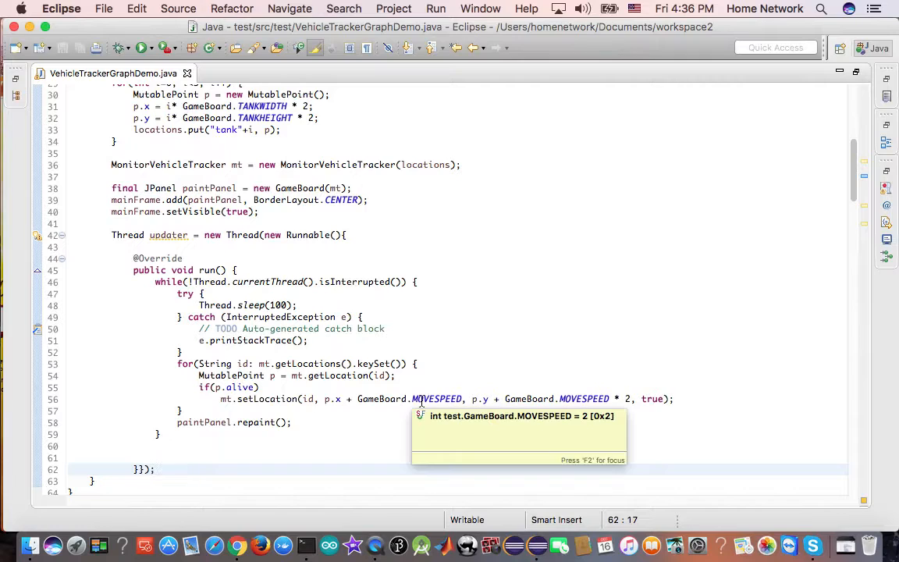
Add updater.start(); after the thread definition and save the file
key("Return")
type("u")
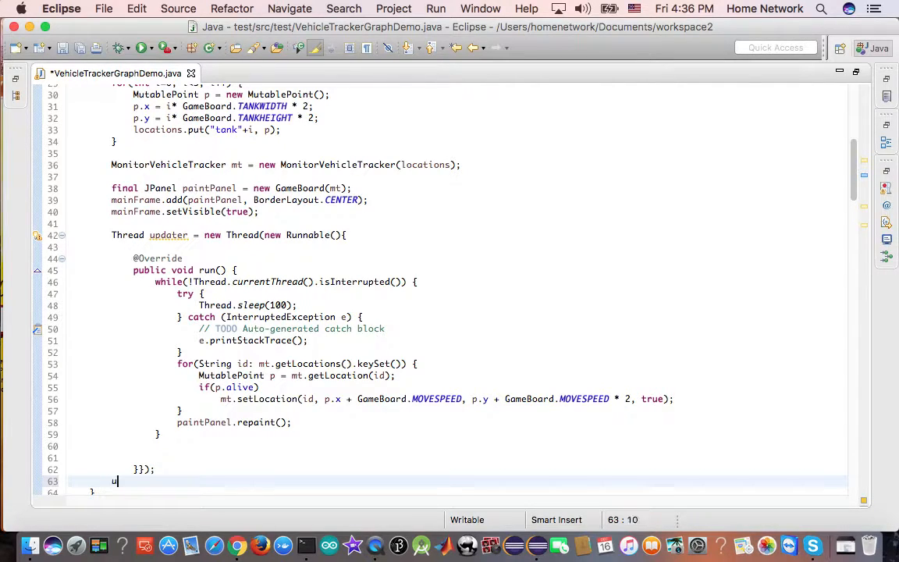
type("pdater.")
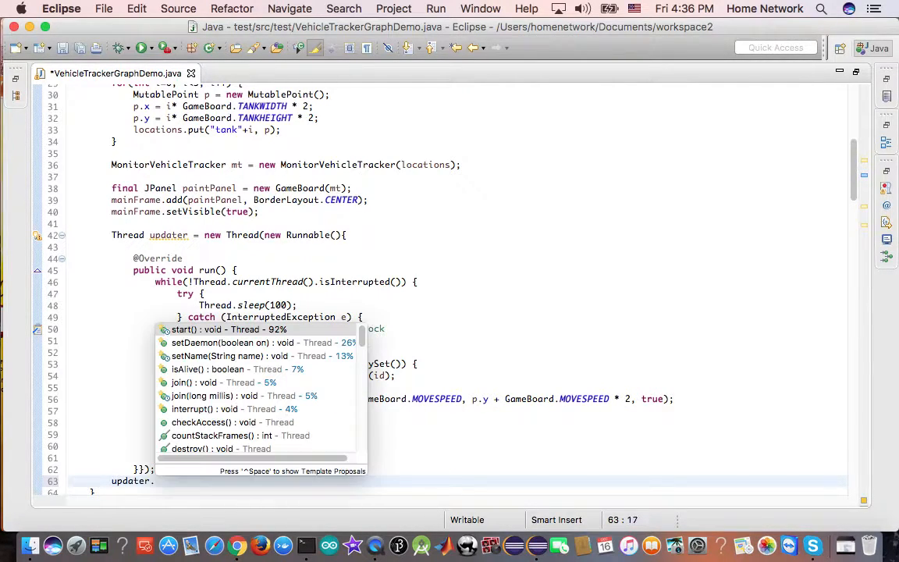
key("Return")
type(";")
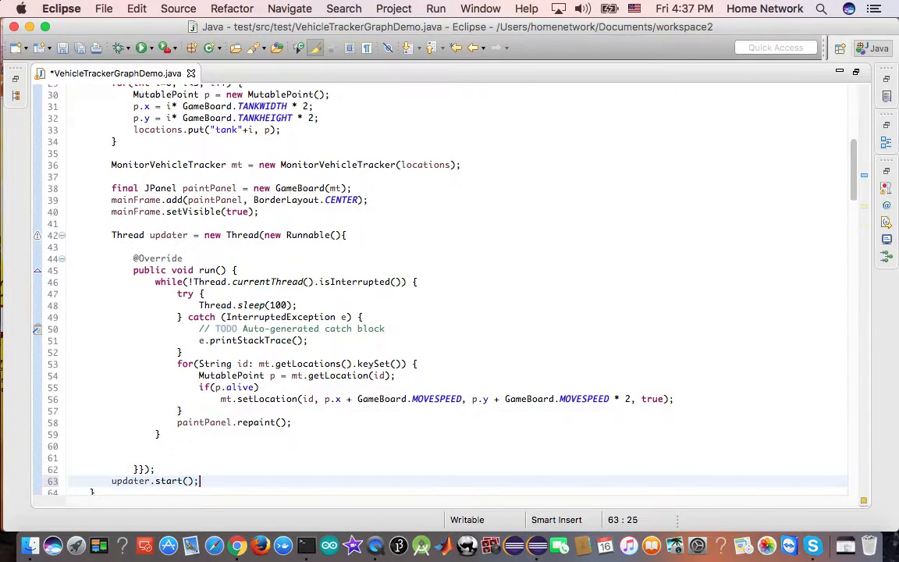
key("super+s")
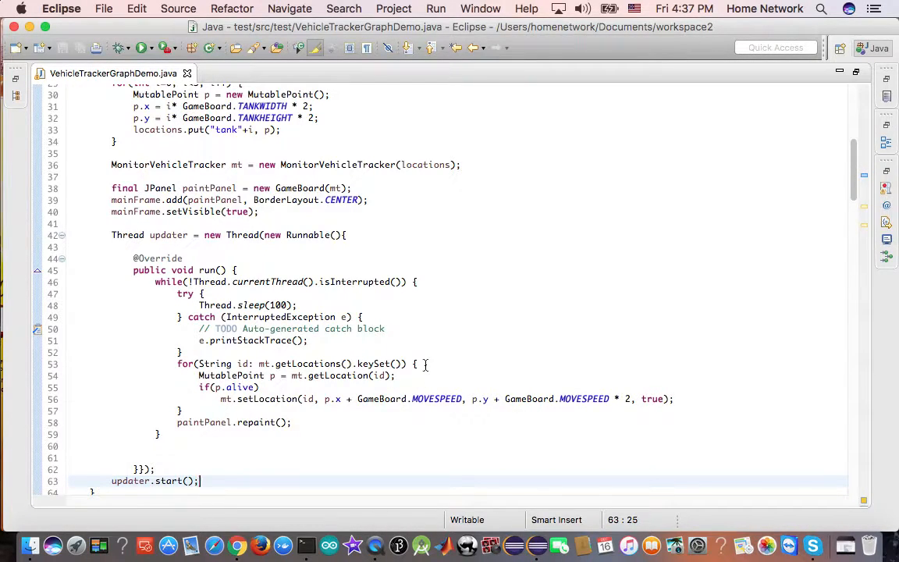
left_click(139, 47)
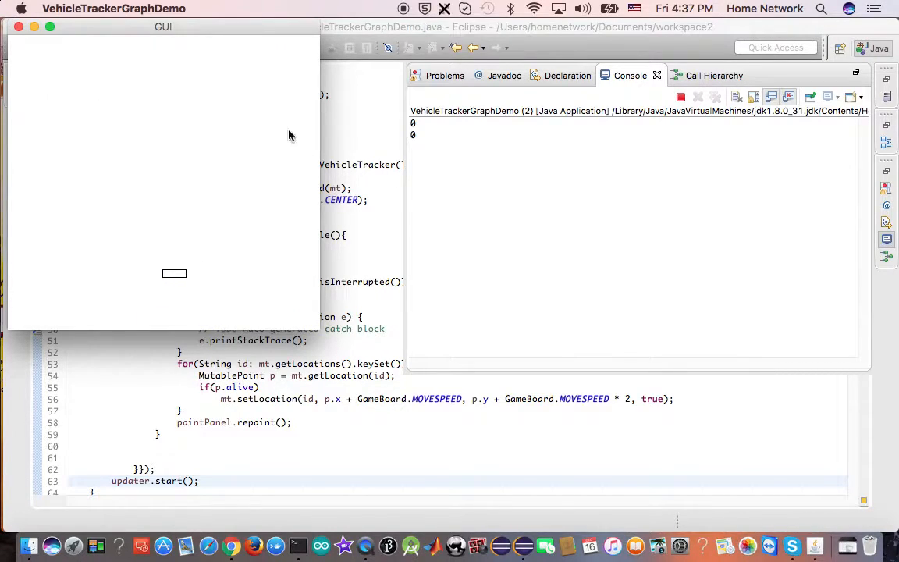
left_click(19, 27)
left_click(238, 232)
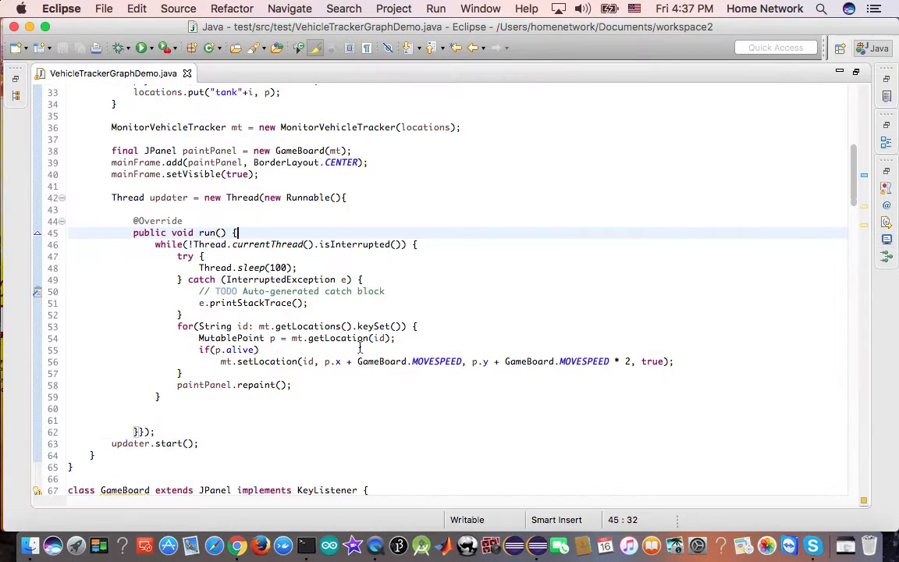
scroll(359, 347, "down", 10)
scroll(359, 347, "down", 3)
scroll(358, 348, "down", 3)
scroll(359, 347, "down", 3)
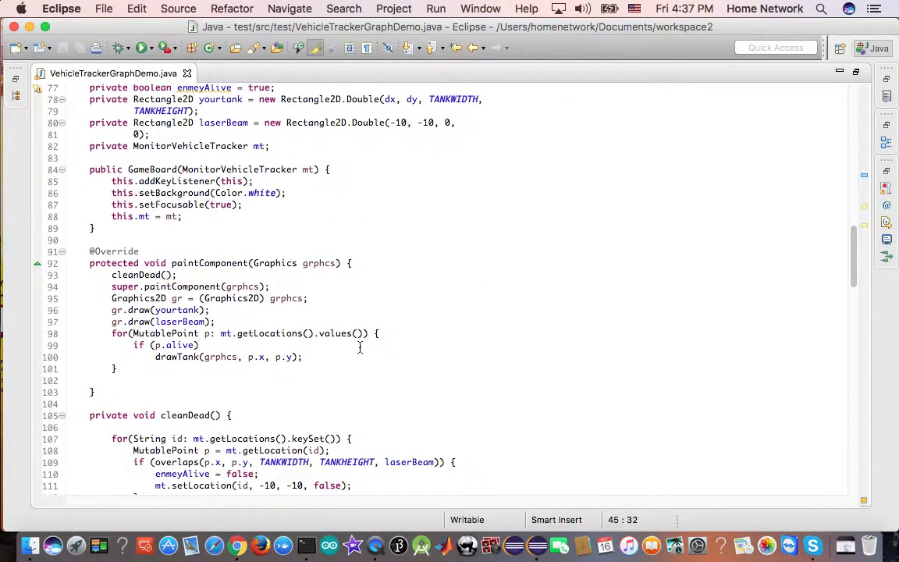
scroll(359, 347, "down", 5)
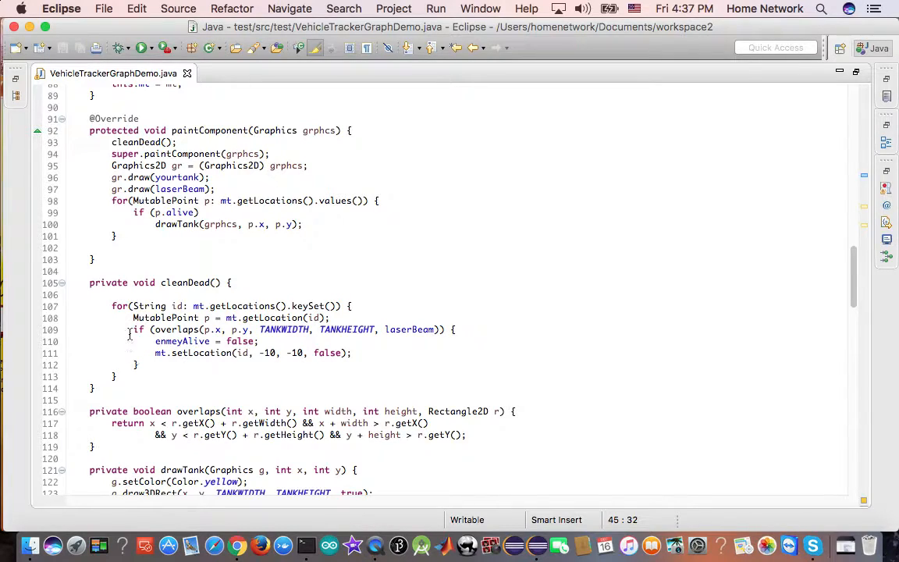
Duplicate the laserBeam overlap if-block directly below itself in cleanDead()
left_click(366, 354)
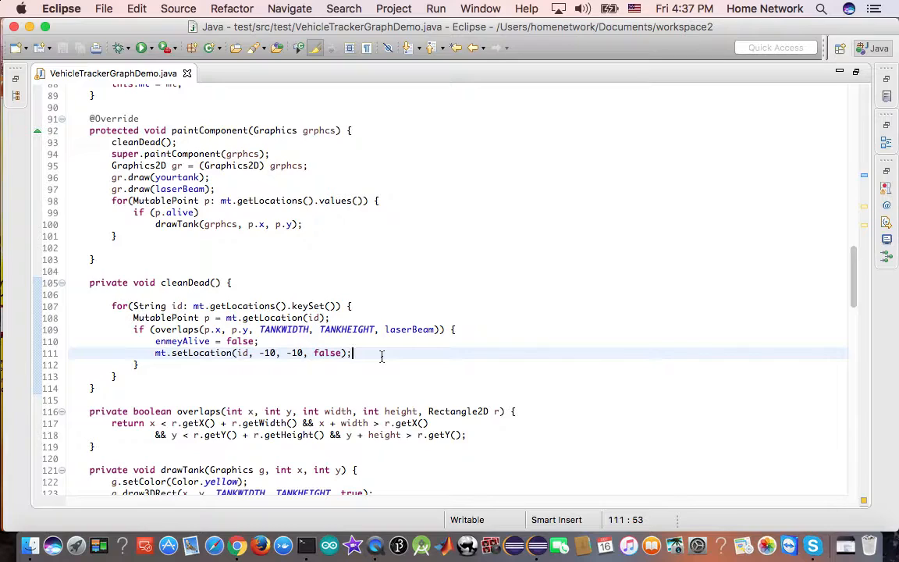
key("Return")
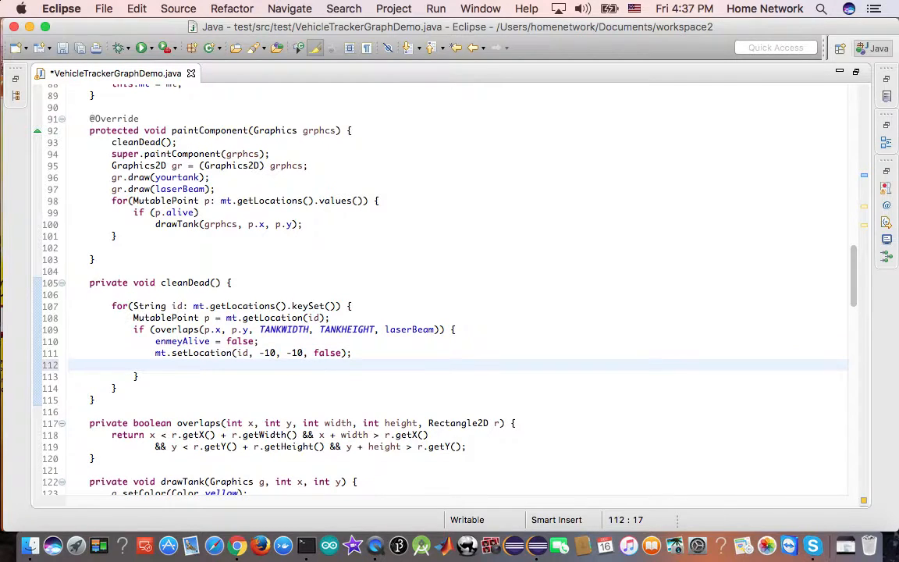
type("mt")
left_click_drag(135, 329, 203, 375)
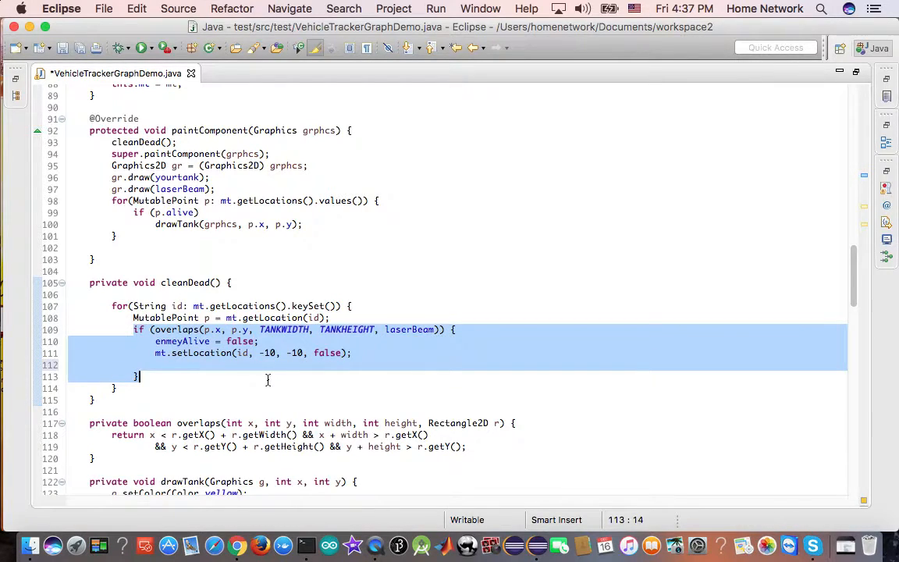
left_click(203, 377)
key("Return")
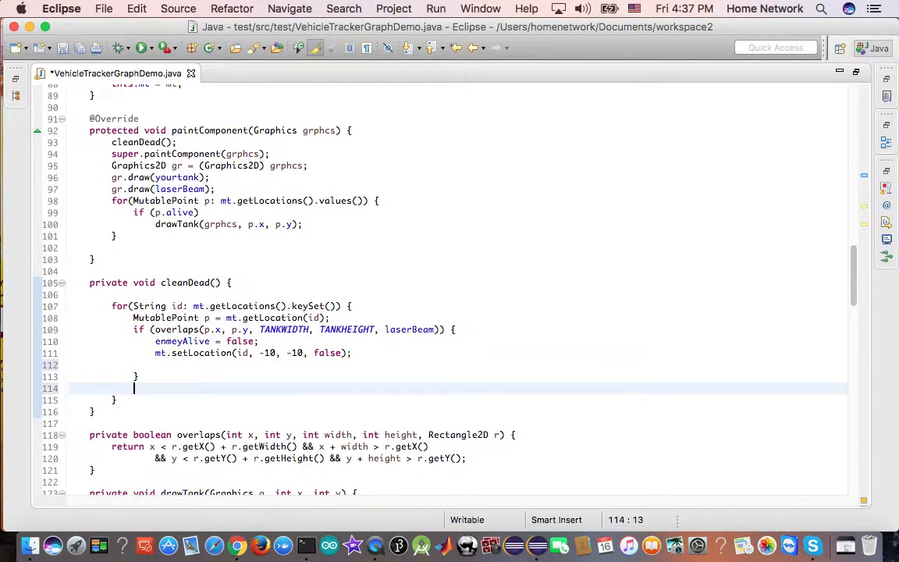
type("if (overlaps(p.x, p.y, TANKWIDTH, TANKHEIGHT, laserBeam)) { \t\t\t\tenmeyAlive = false; \t\t\t\tmt.setLocation(id, -10, -10, false);  \t\t\t}")
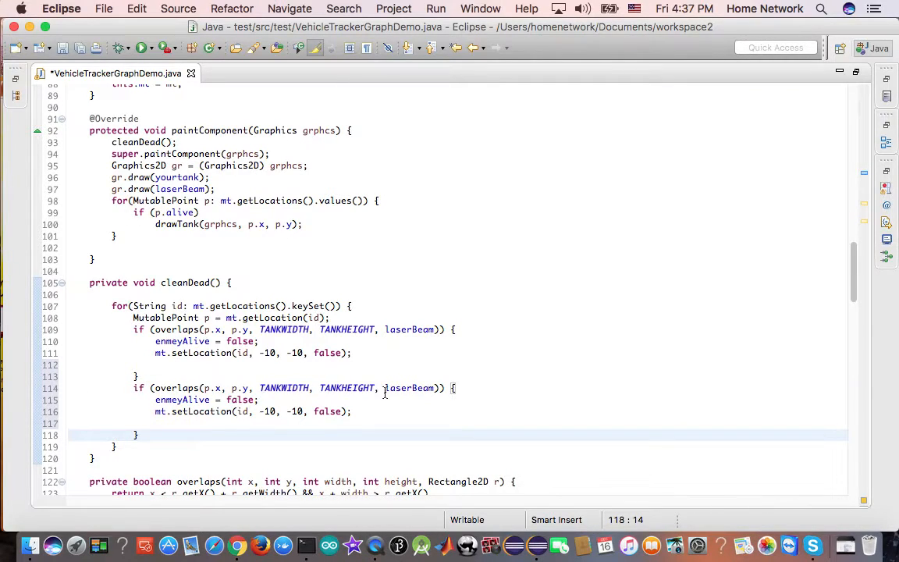
Change the copy to test yourtank and select its body for the gameOver call
double_click(399, 388)
type("yourtank")
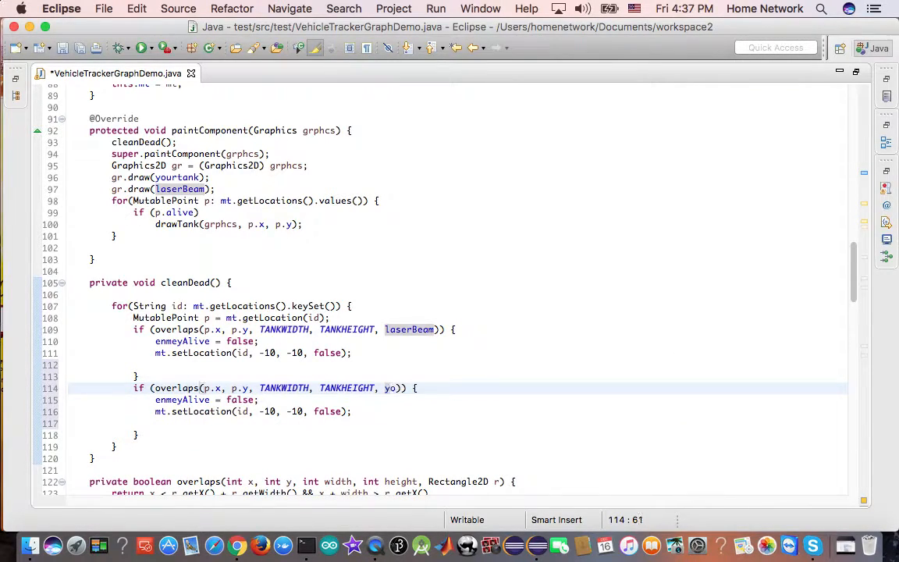
type("k")
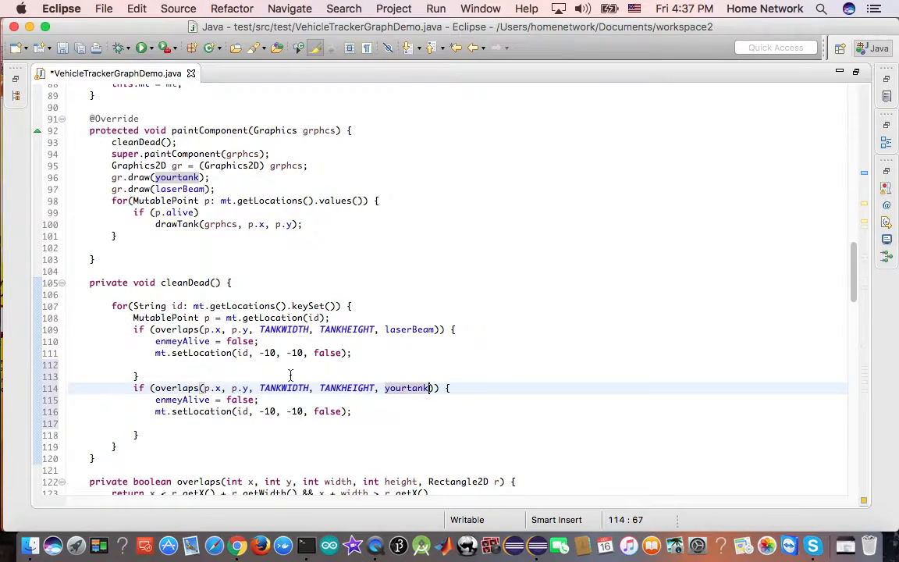
left_click_drag(155, 400, 359, 413)
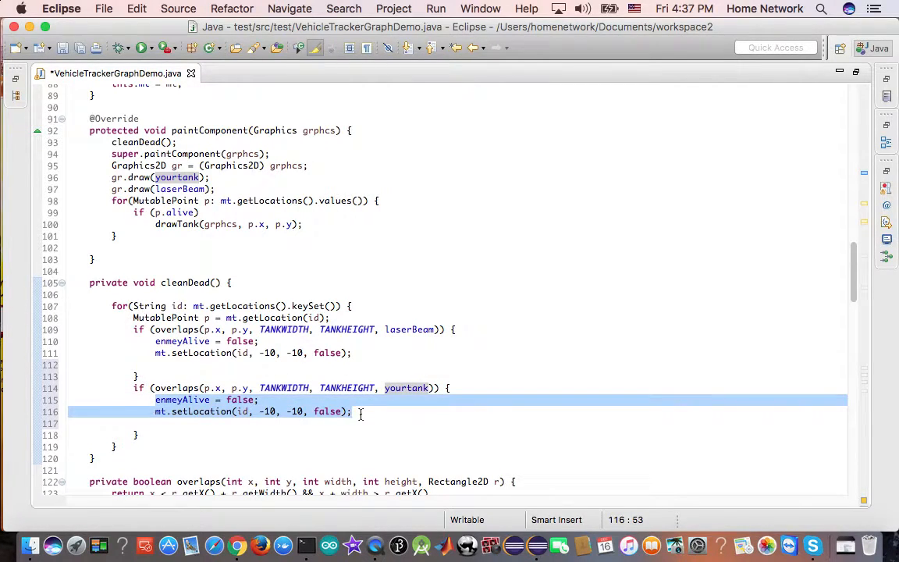
type("gameOver")
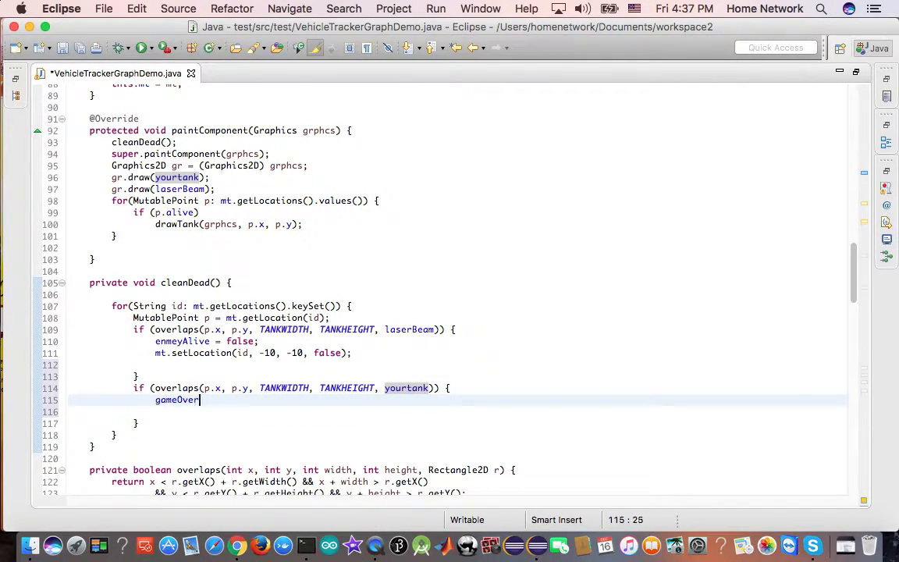
type("();")
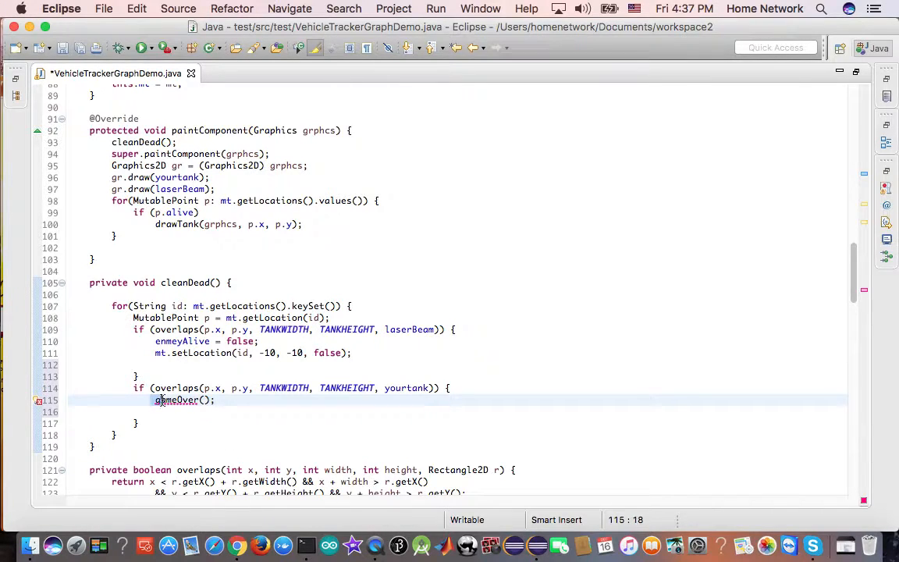
Replace gameOver() with this.removeKeyListener(this), remove the blank line, and save
left_click_drag(154, 399, 214, 399)
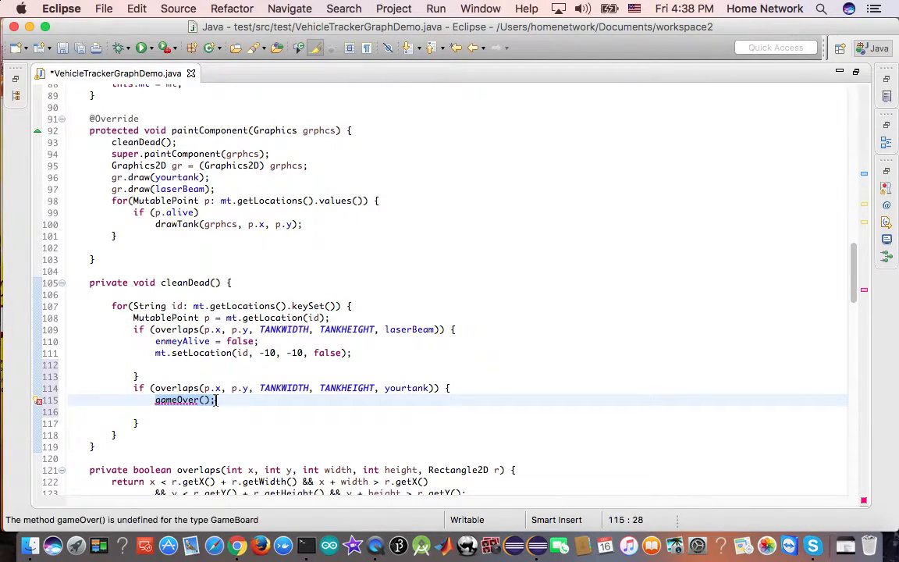
type("this.")
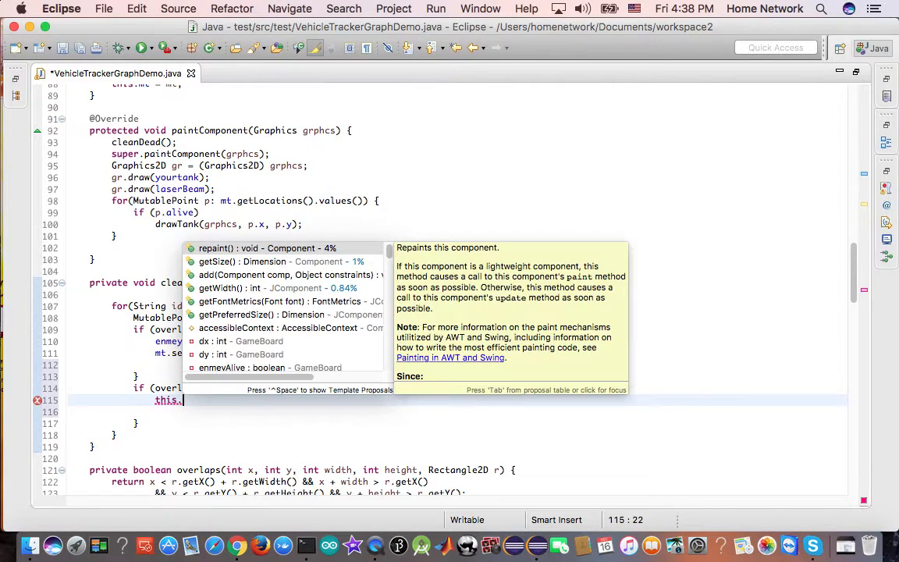
type("removeK")
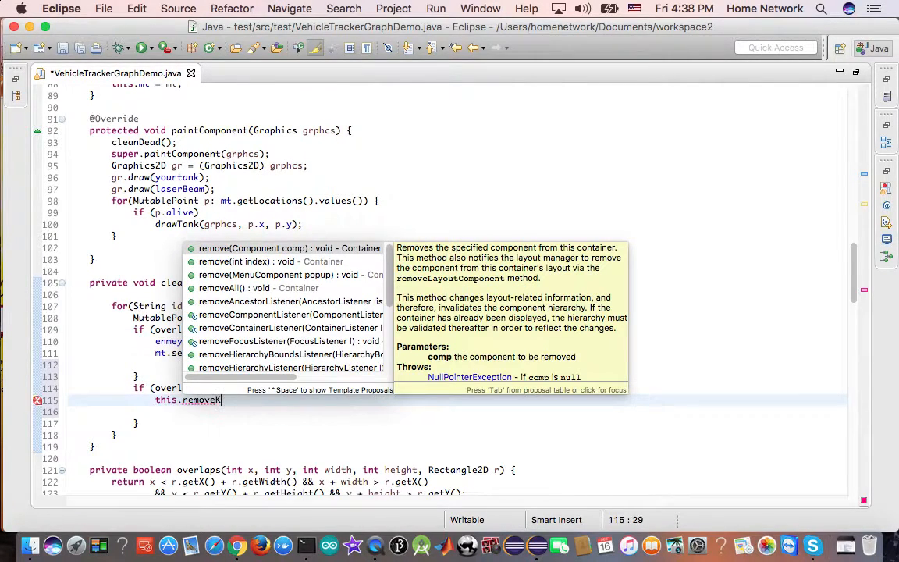
key("Return")
type("thi")
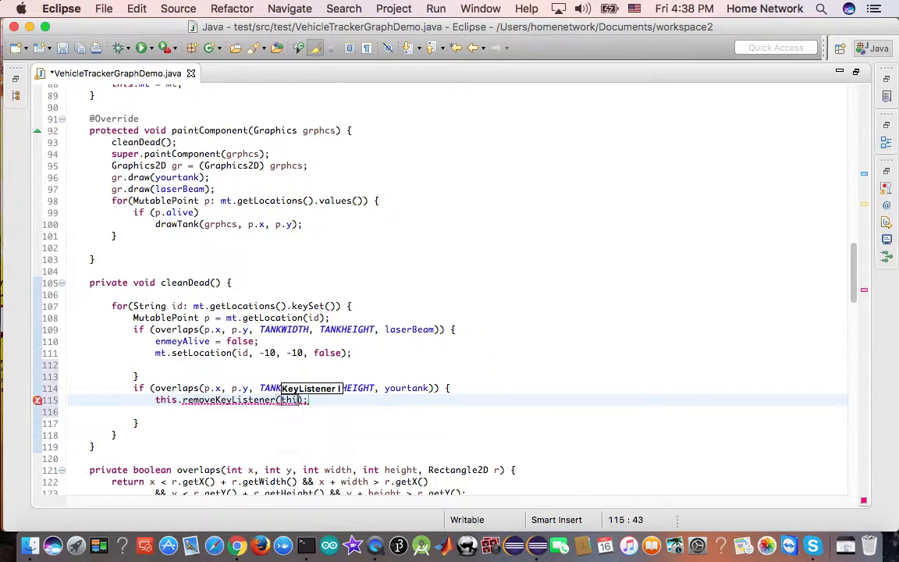
type("s")
key("Return")
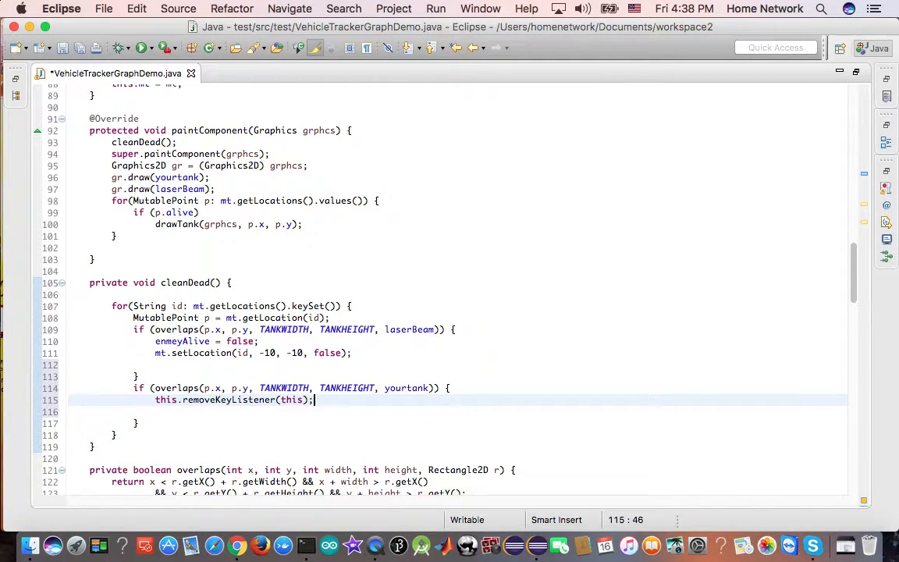
left_click(180, 413)
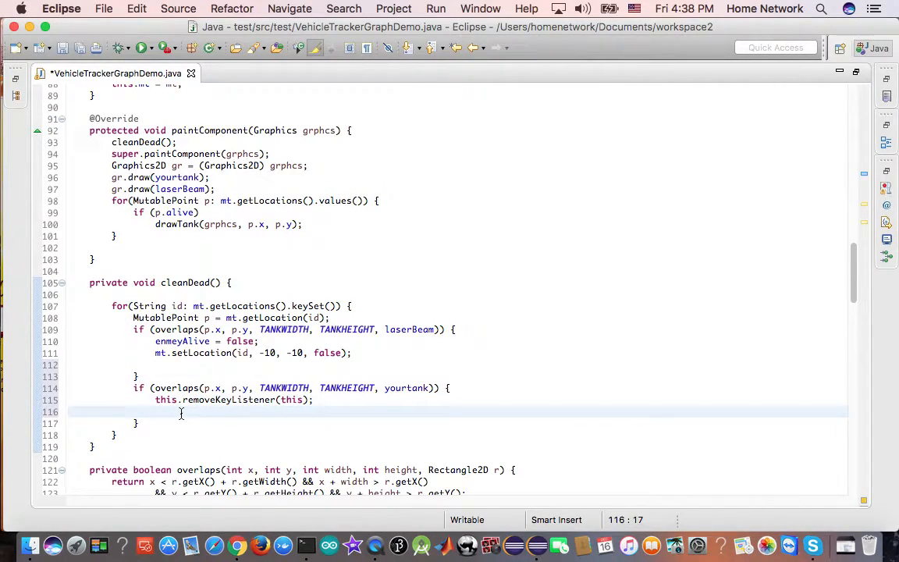
key("super+d")
key("super+s")
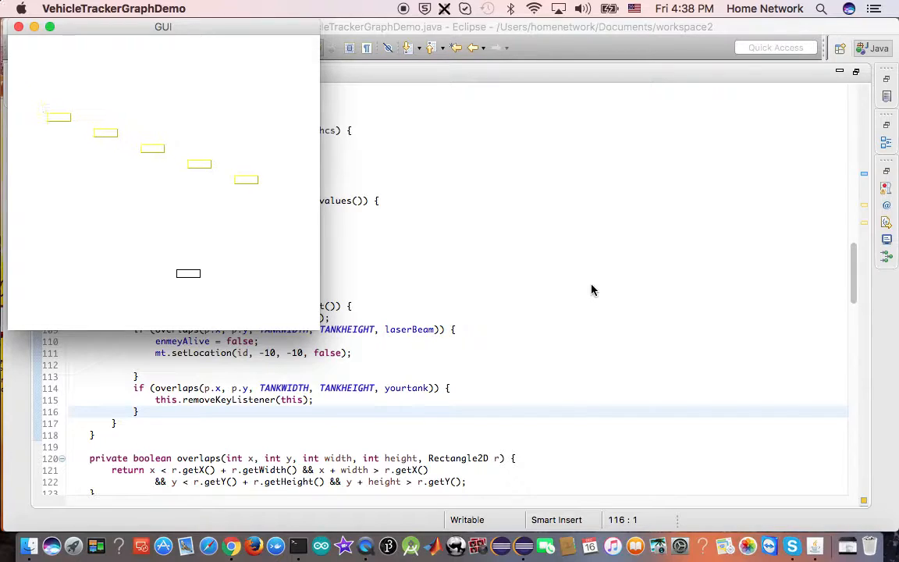
key("Right")
key("space")
key("space")
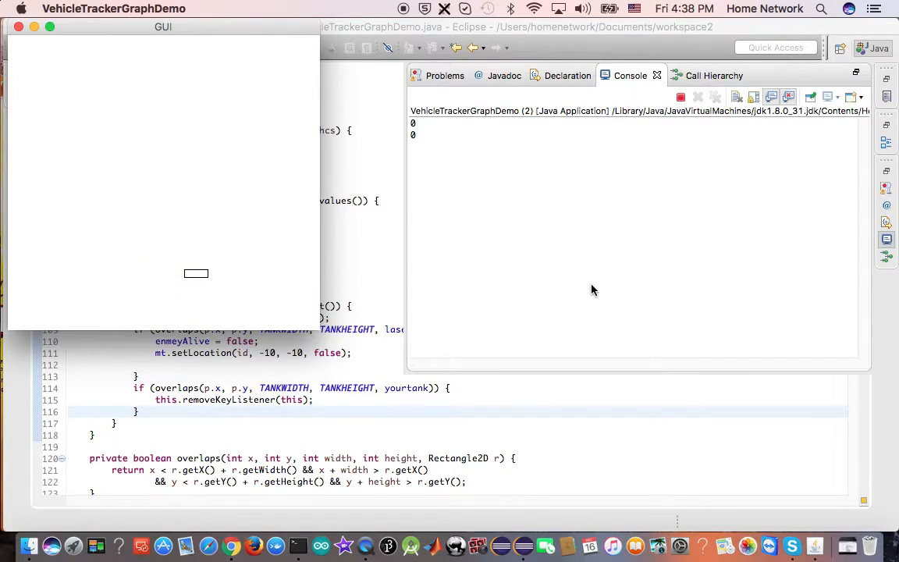
left_click(19, 27)
left_click(315, 293)
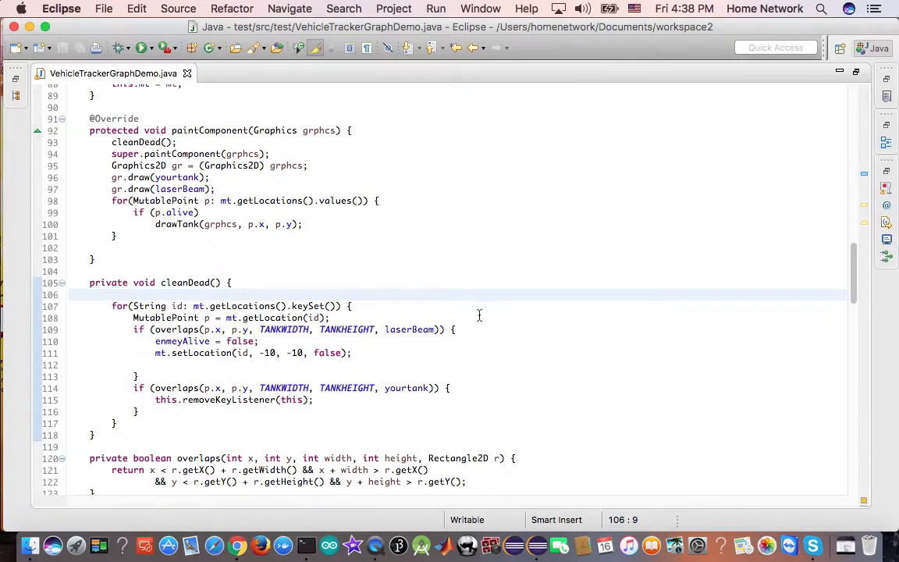
scroll(595, 328, "up", 10)
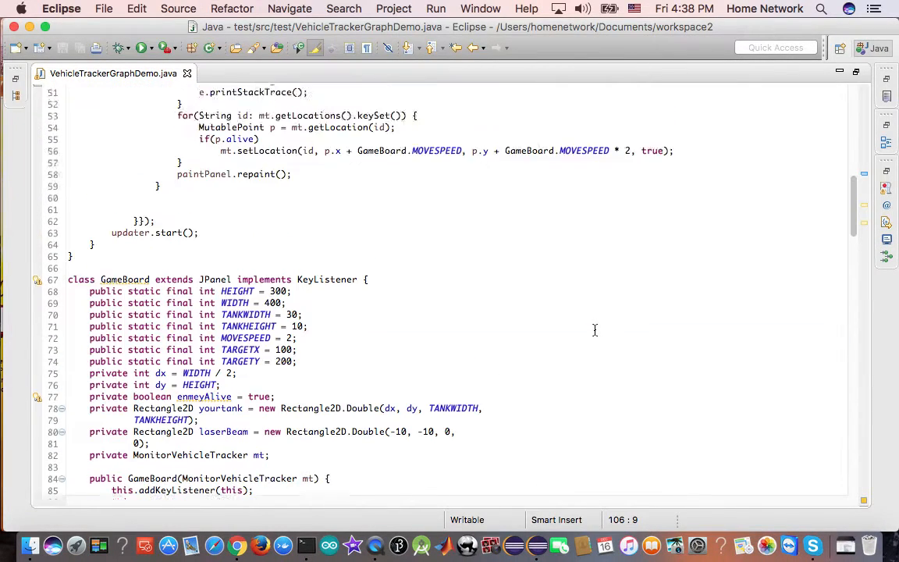
scroll(577, 335, "up", 10)
scroll(557, 362, "down", 10)
scroll(557, 361, "down", 10)
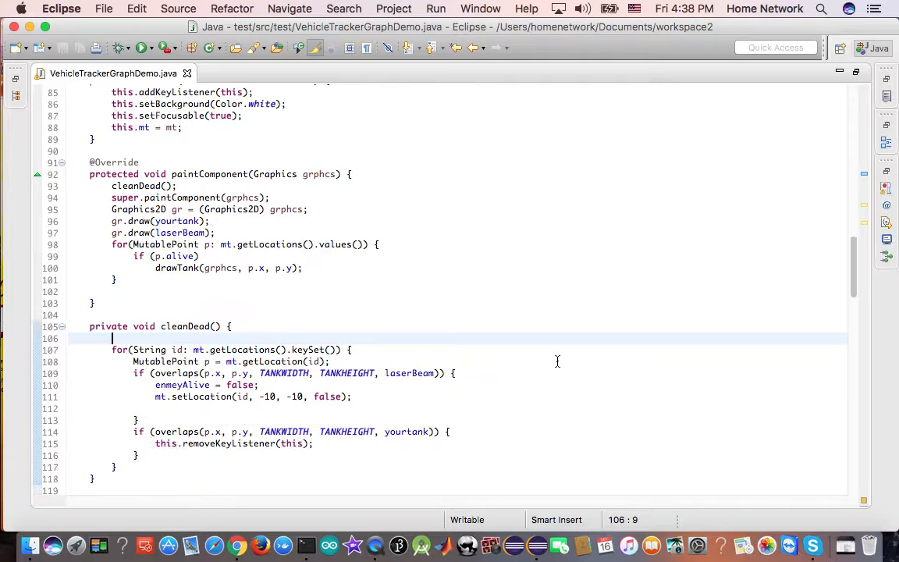
scroll(557, 361, "down", 10)
scroll(557, 361, "down", 10)
scroll(557, 361, "down", 5)
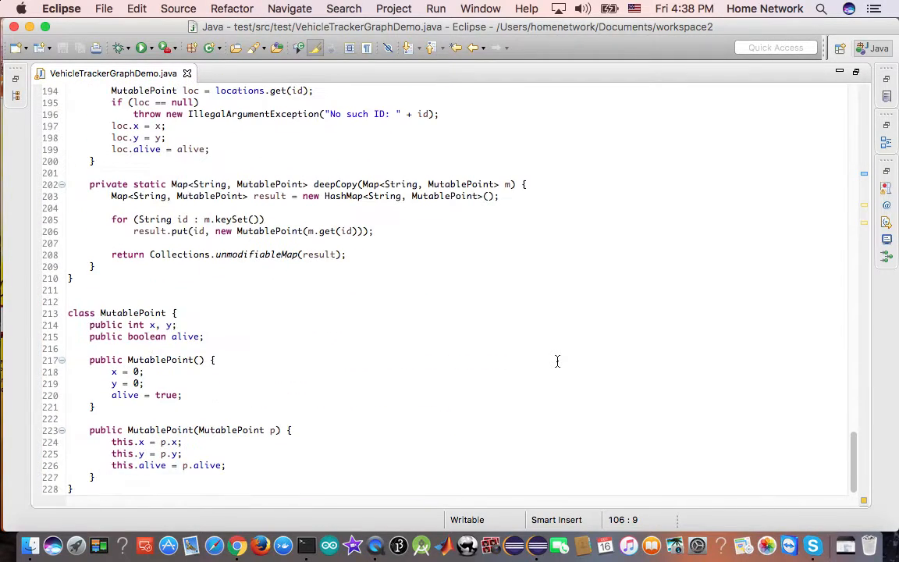
scroll(557, 361, "up", 10)
scroll(557, 362, "up", 10)
scroll(557, 361, "up", 10)
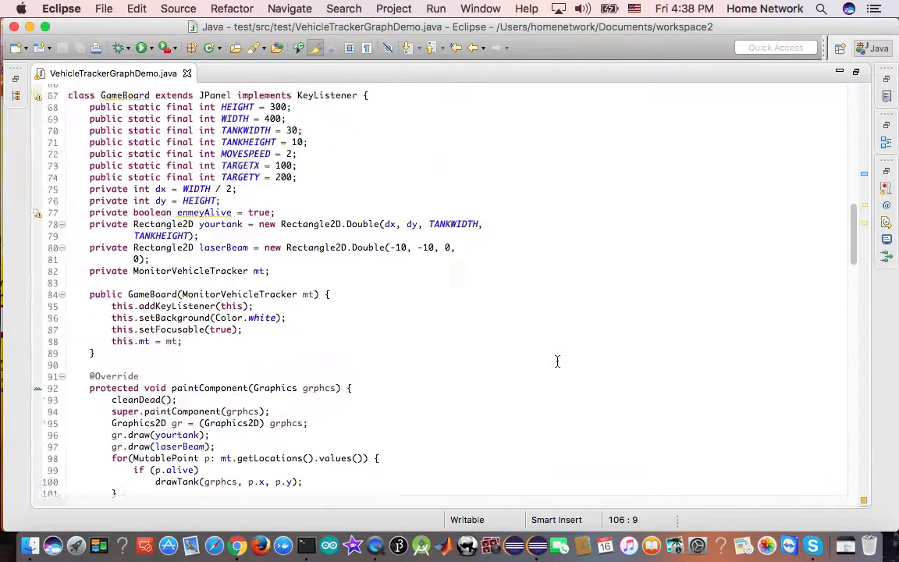
scroll(557, 361, "up", 10)
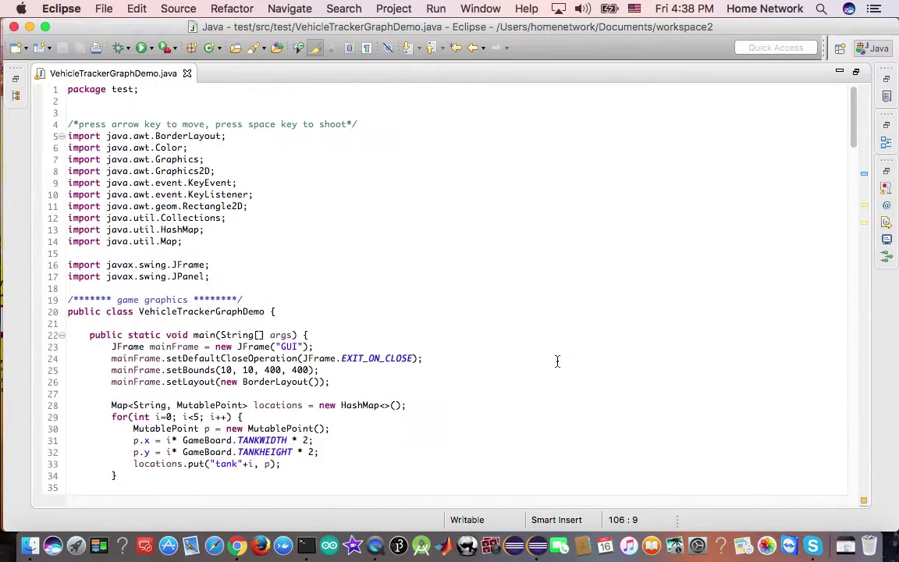
Resume Flash's Bounty in Chrome and dismiss the Week 729 totals to show Sir Bedivere's hero stats
left_click(238, 545)
left_click(440, 281)
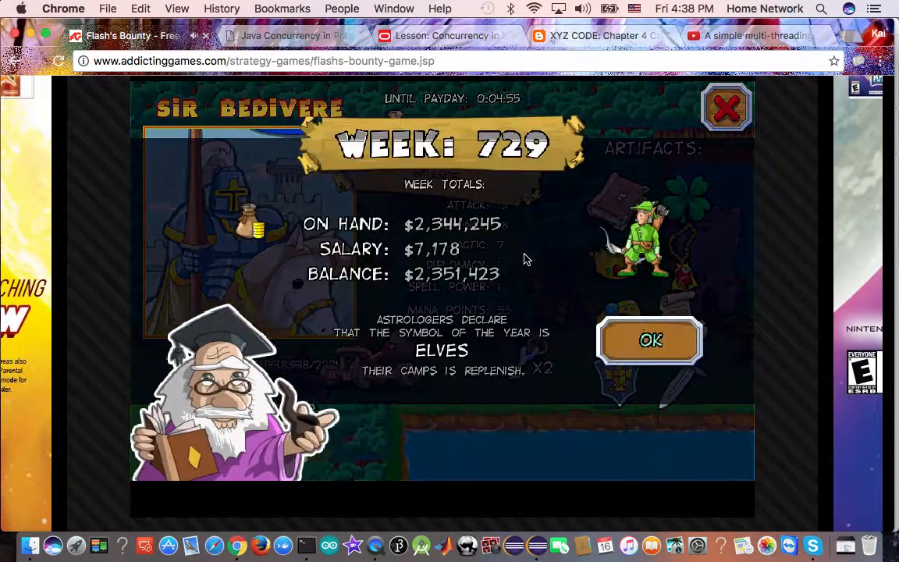
left_click(651, 341)
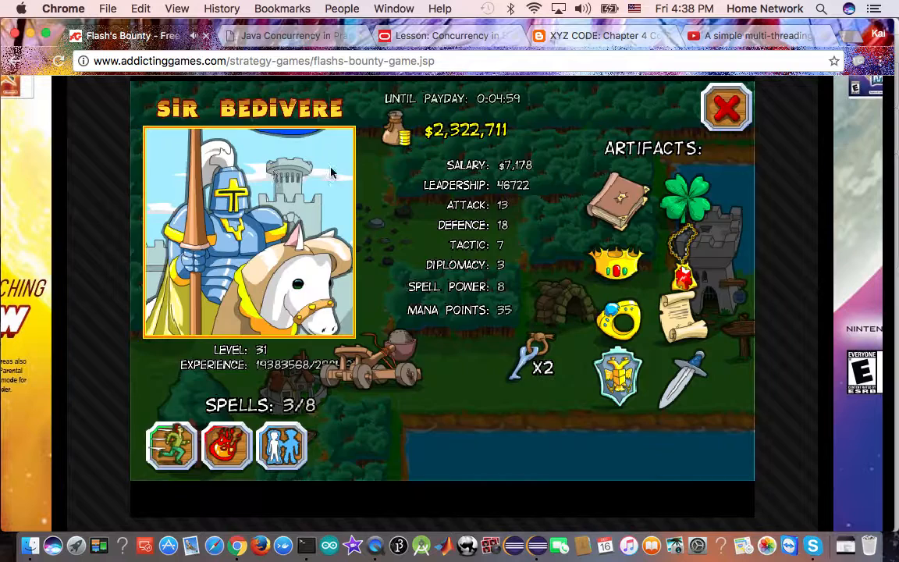